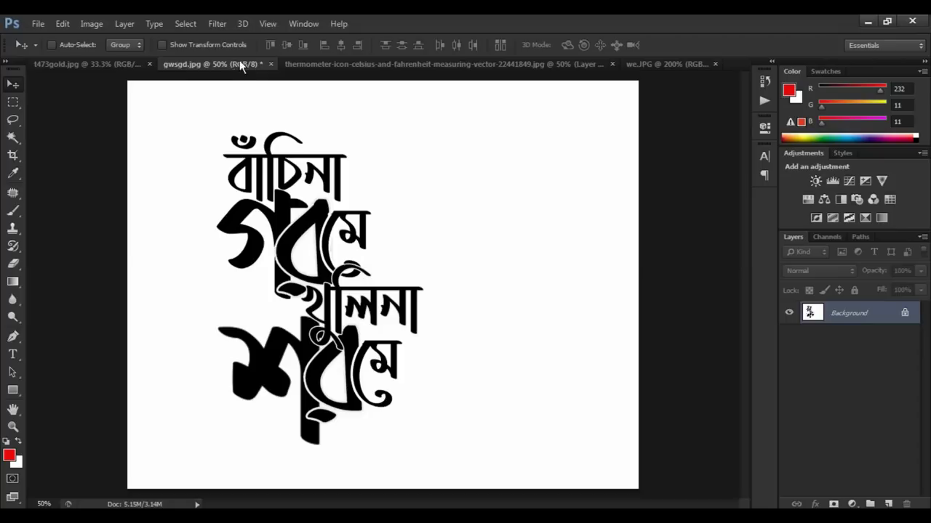
Check the we.JPG font reference, then return to the gwsgd.jpg calligraphy document.
click(645, 63)
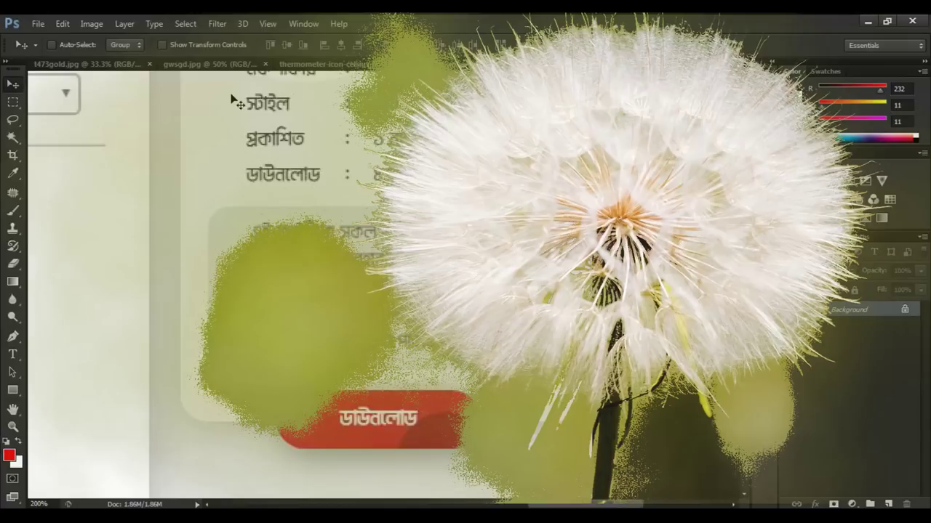
click(209, 64)
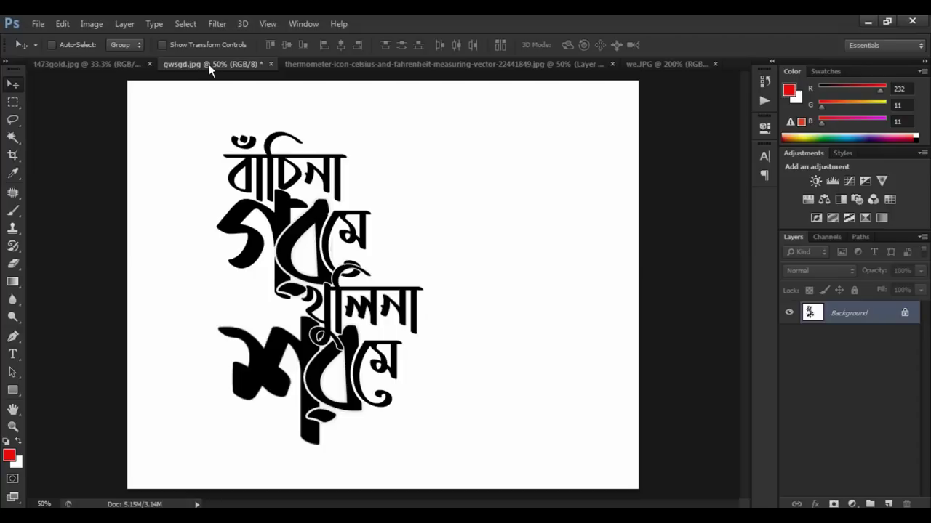
Clear the lettering, zoom out, and type test letters যফপফন on a new text layer.
key(ctrl+z)
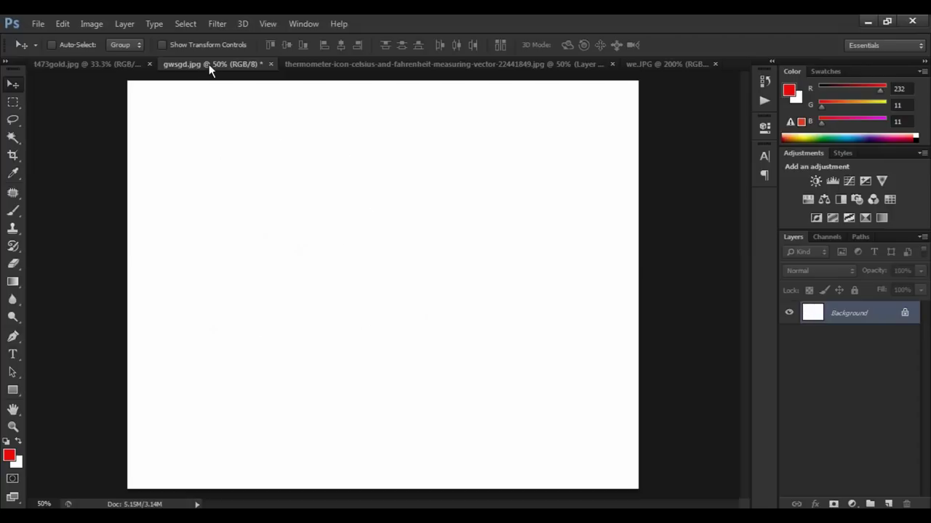
key(ctrl+minus)
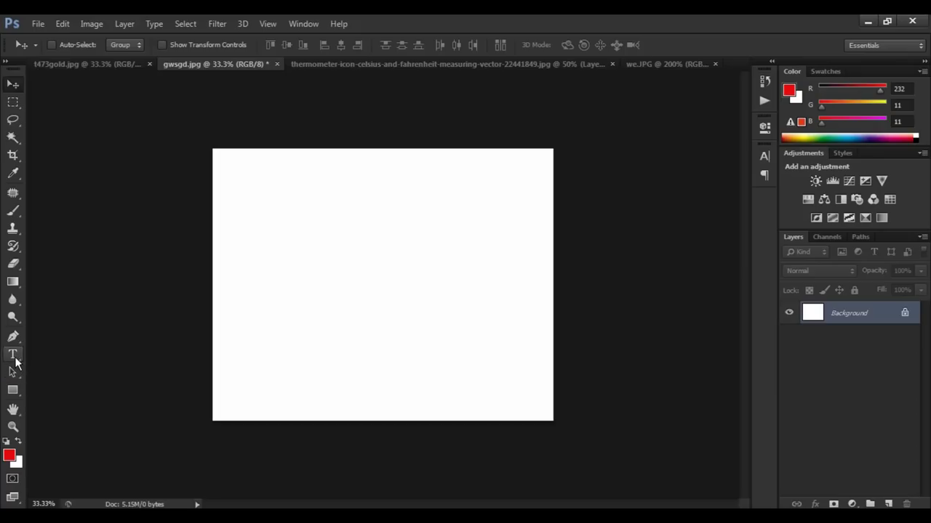
click(39, 330)
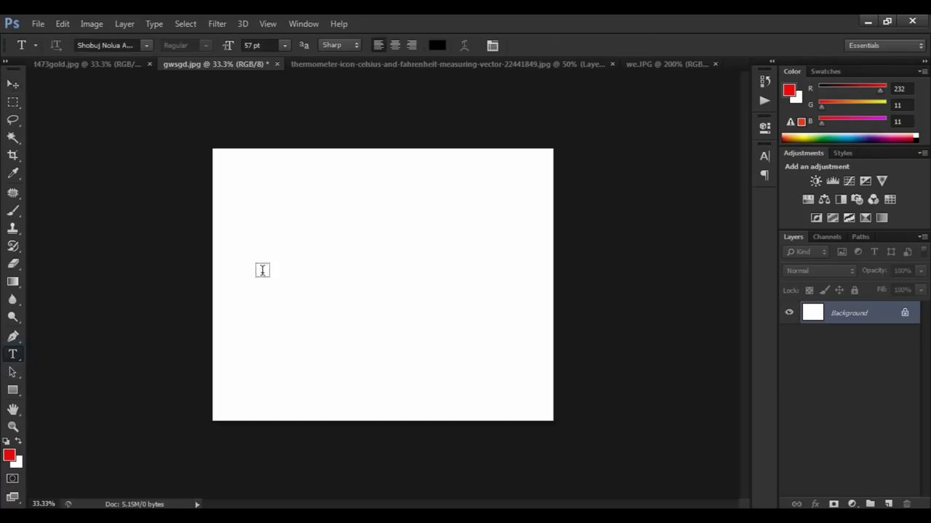
click(267, 253)
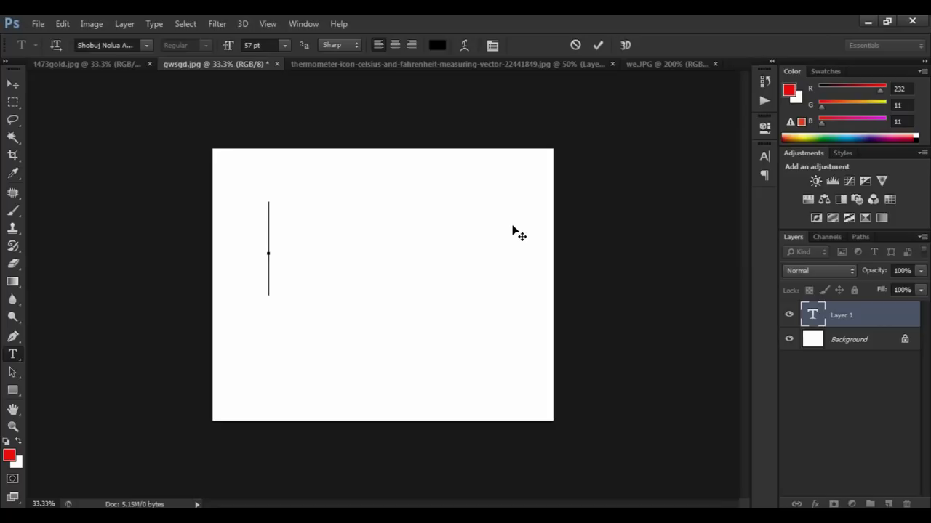
text(যফপফন)
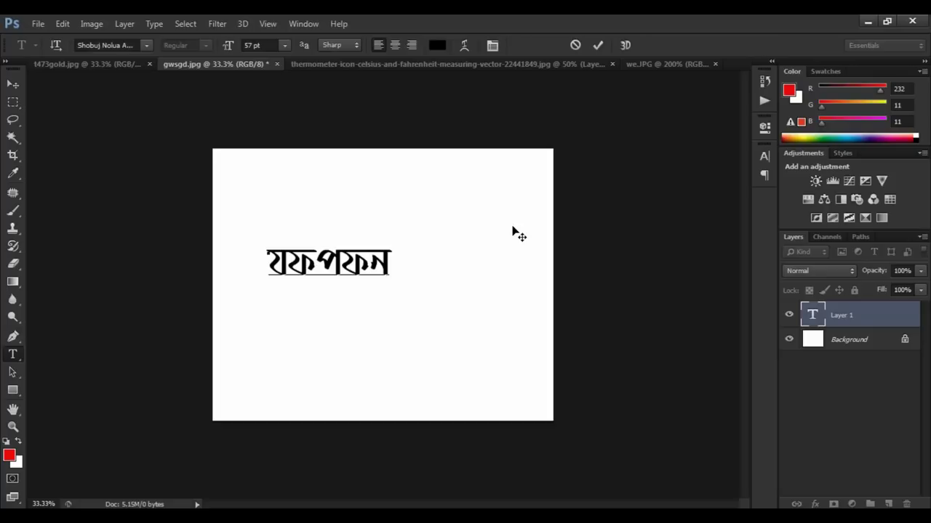
Delete the test letters and a stray য character from the text layer.
key(BackSpace)
key(BackSpace)
key(BackSpace)
key(BackSpace)
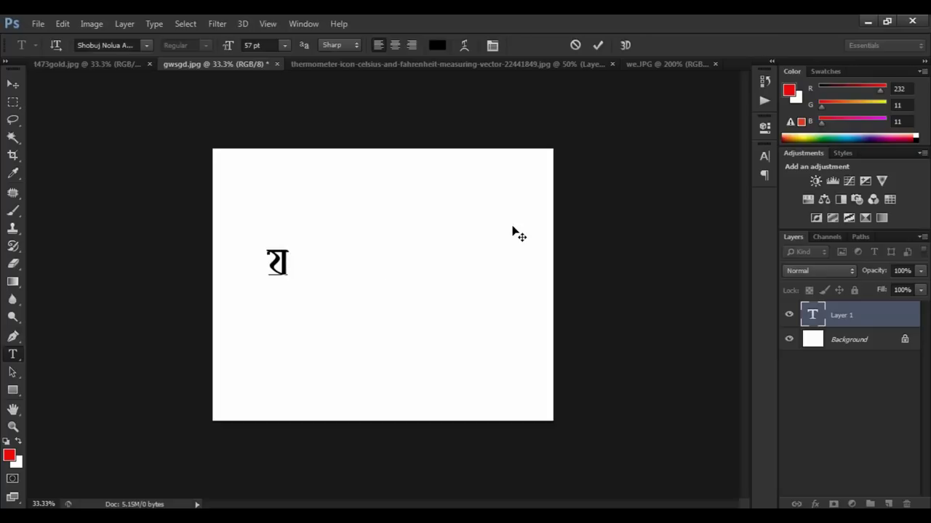
key(BackSpace)
text(য)
key(BackSpace)
Switch to the Bijoy Bengali keyboard layout with Ctrl+Alt+B, testing and removing ক.
key(ctrl)
key(alt)
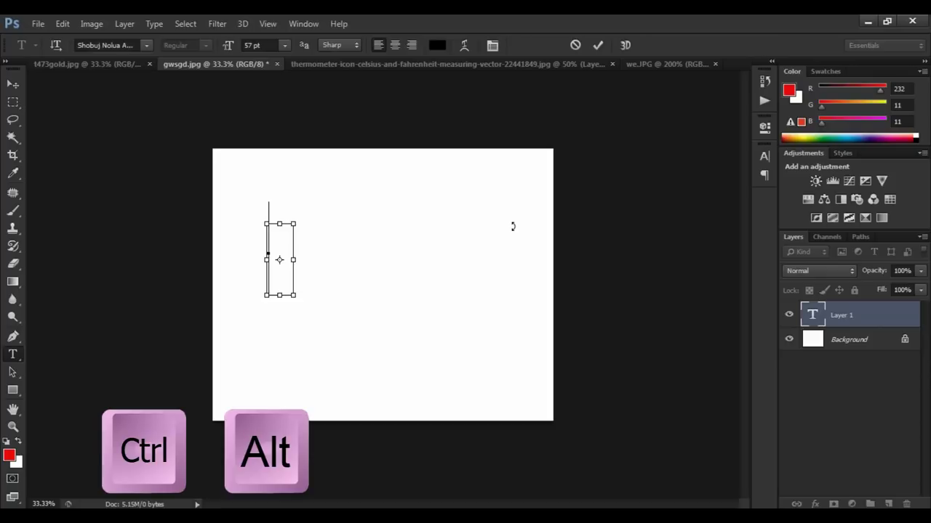
key(ctrl+alt+b)
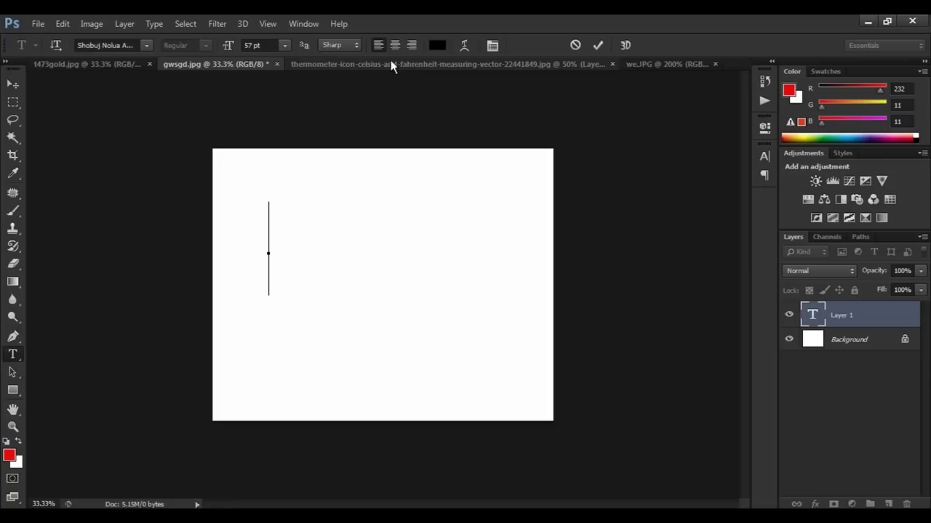
text(ক)
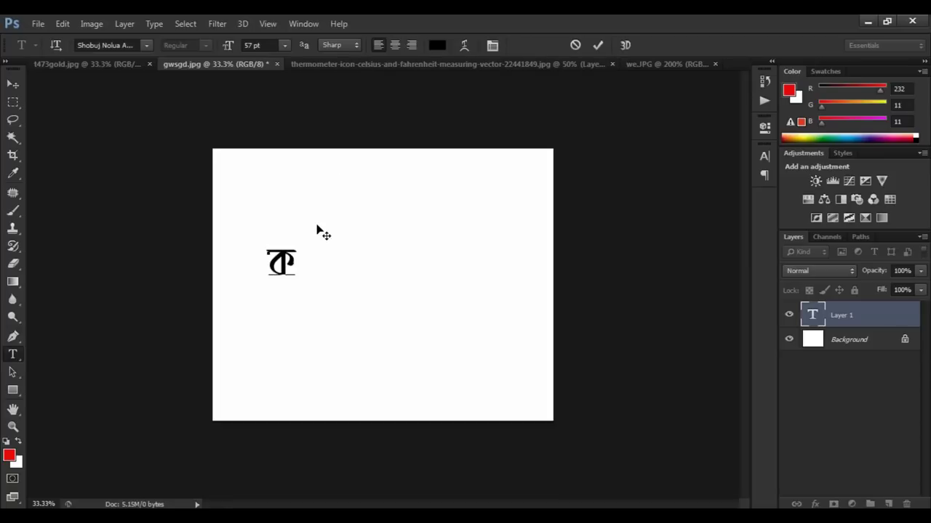
key(BackSpace)
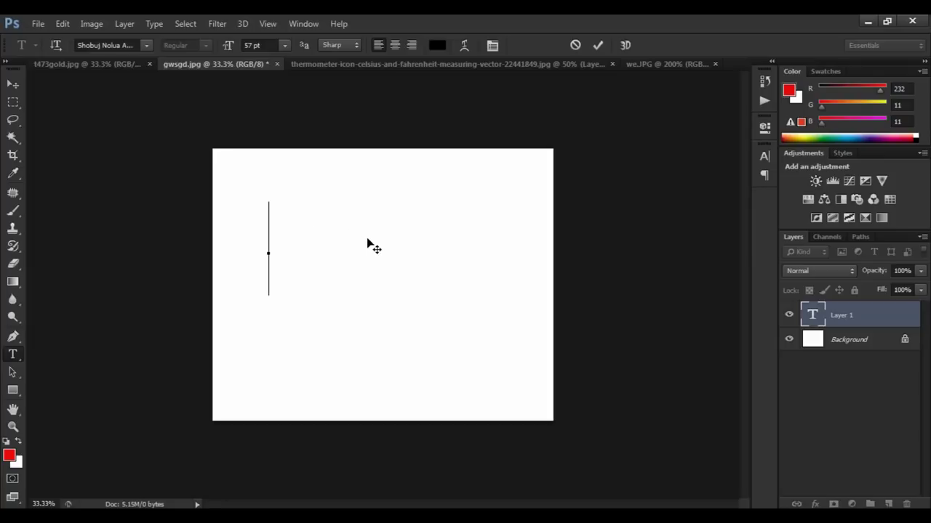
Type বাঁচিনা, drag it up near the canvas top, and commit the text layer.
text(বা)
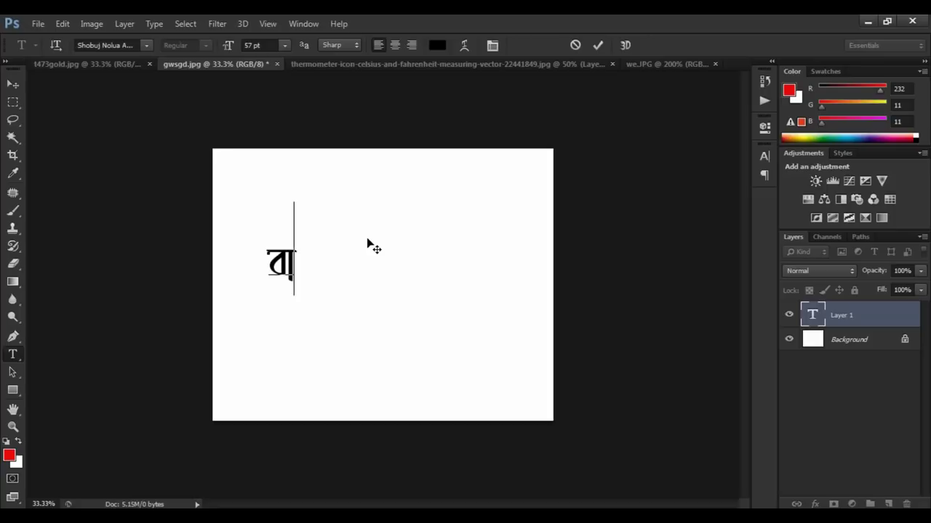
key(BackSpace)
text(ঁ)
text(াচি)
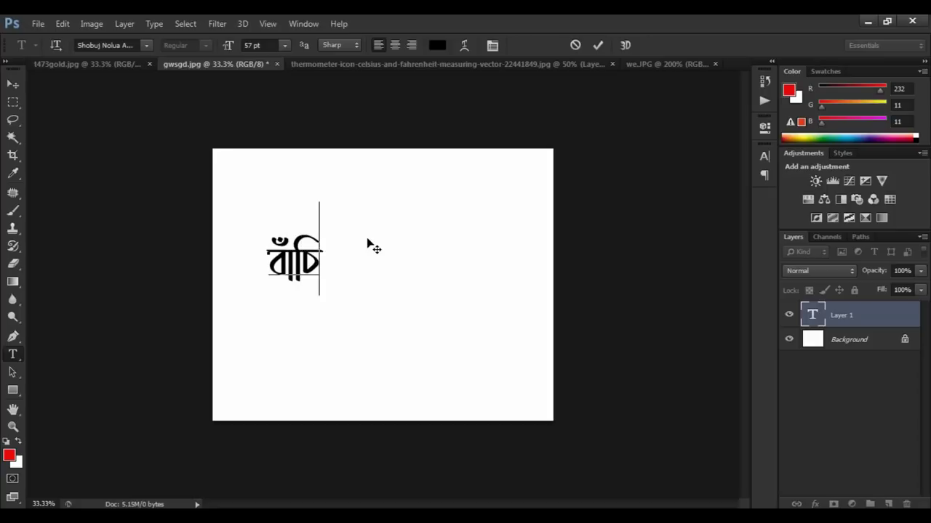
text(না)
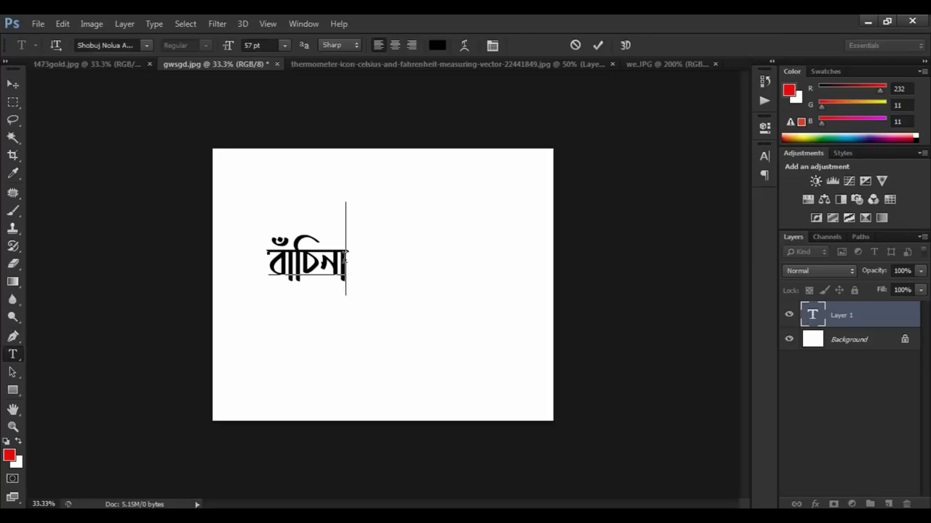
drag(400, 342, 411, 282)
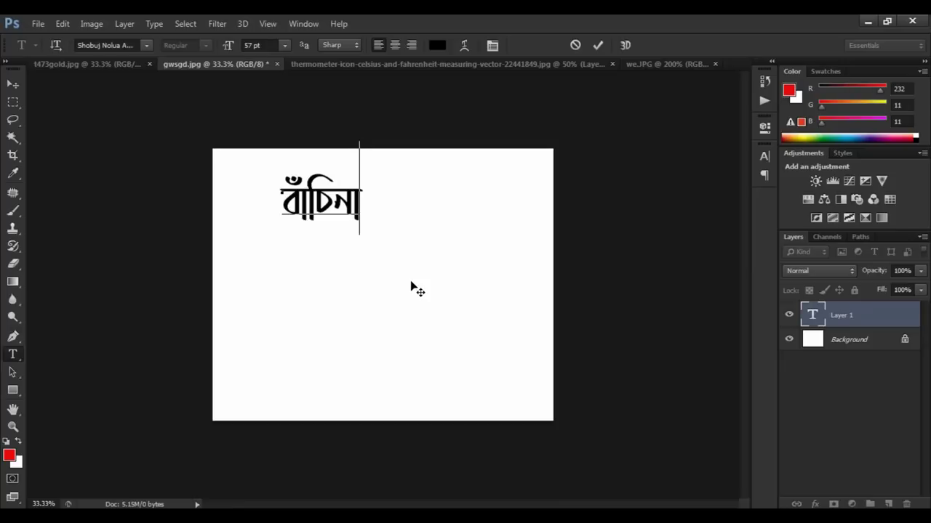
click(12, 84)
click(13, 87)
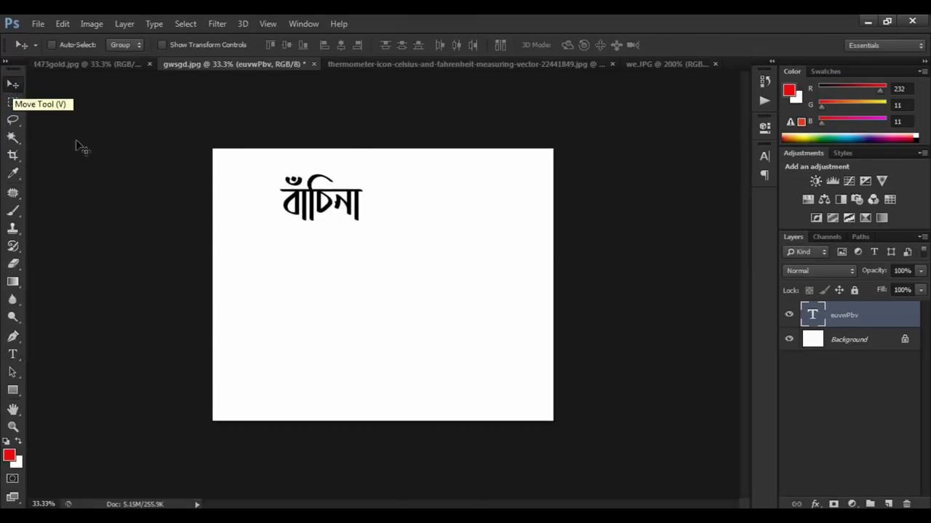
Add the letter গ as its own text layer below the first word.
click(13, 356)
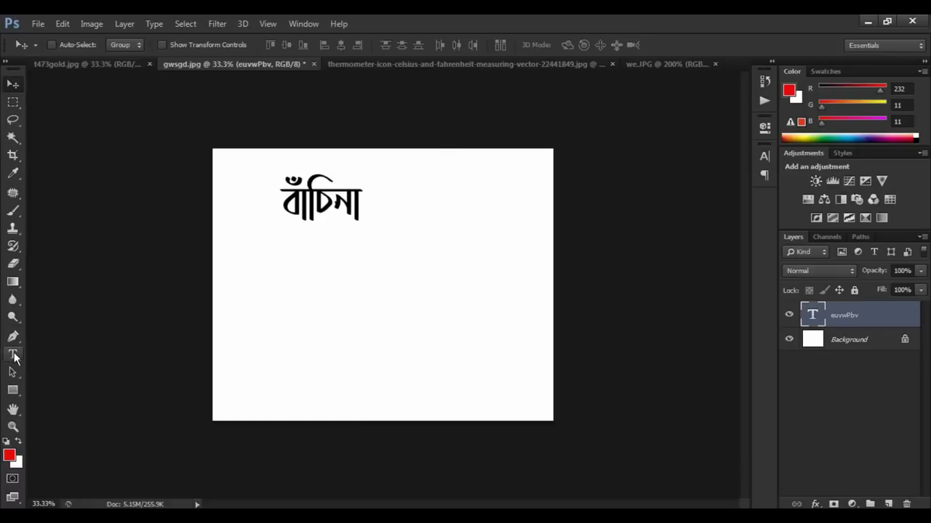
click(13, 354)
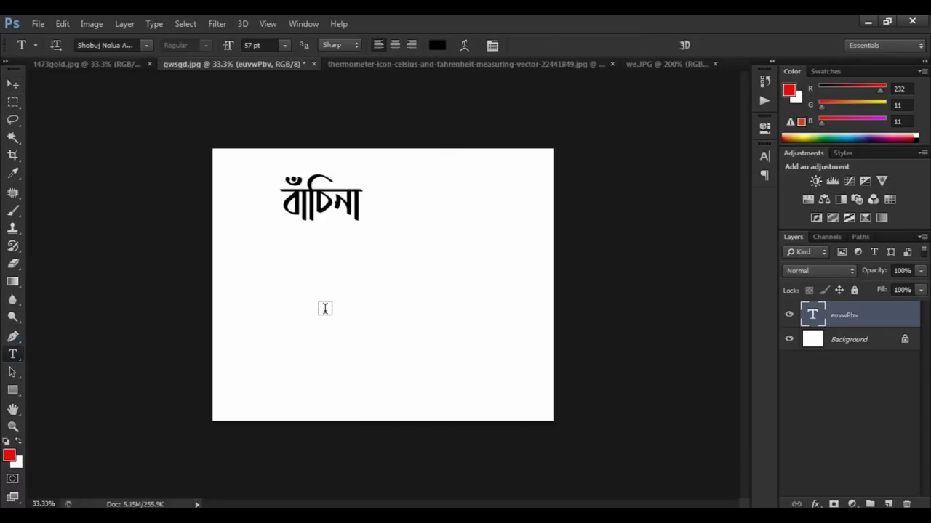
click(272, 266)
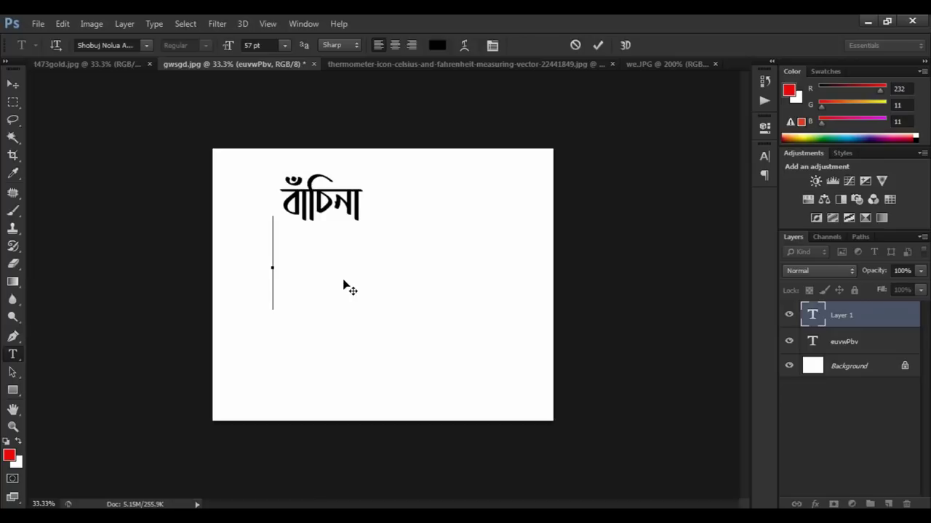
text(গ)
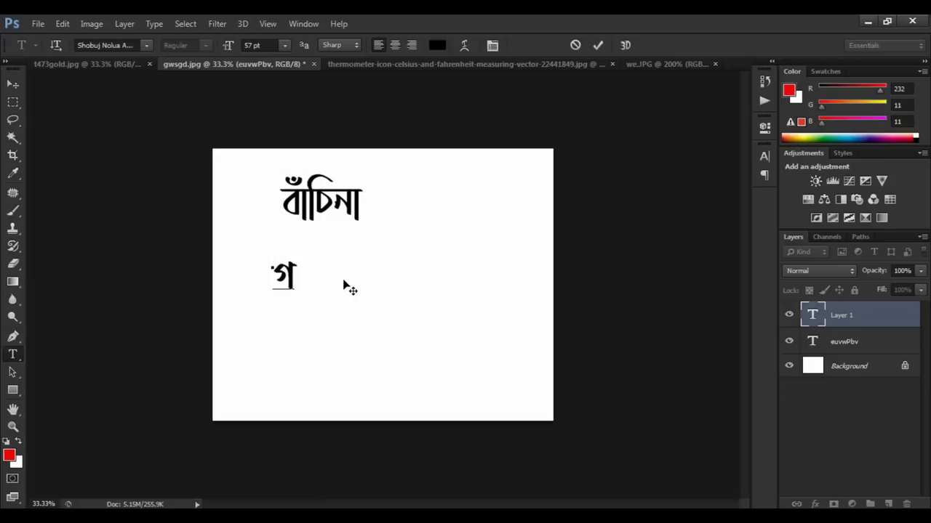
click(13, 86)
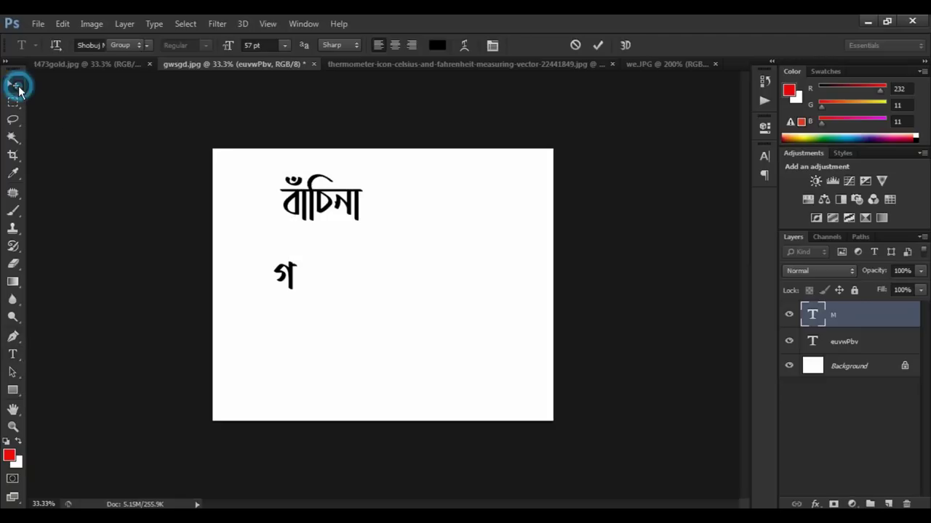
Add the letter র as a separate text layer lower on the canvas.
click(12, 354)
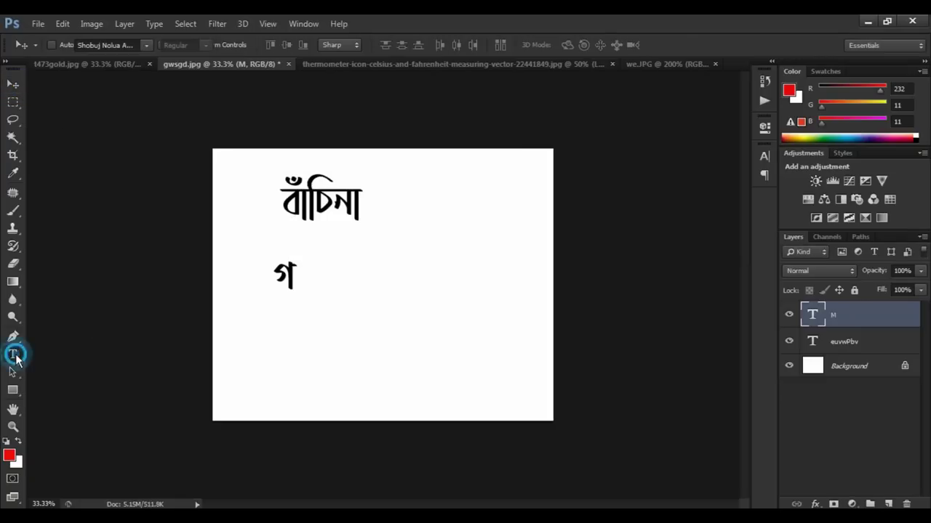
click(371, 327)
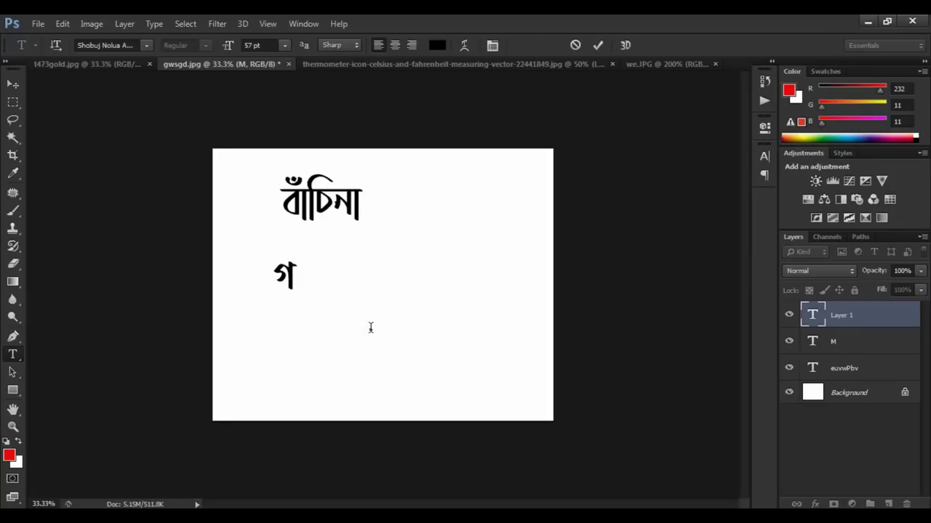
text(i)
click(14, 88)
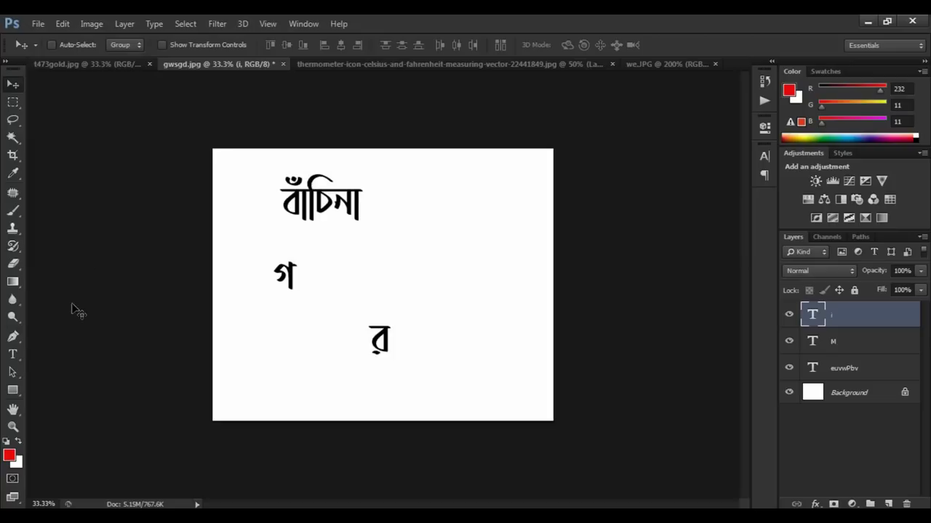
Add মে as its own text layer to the right of র.
click(13, 355)
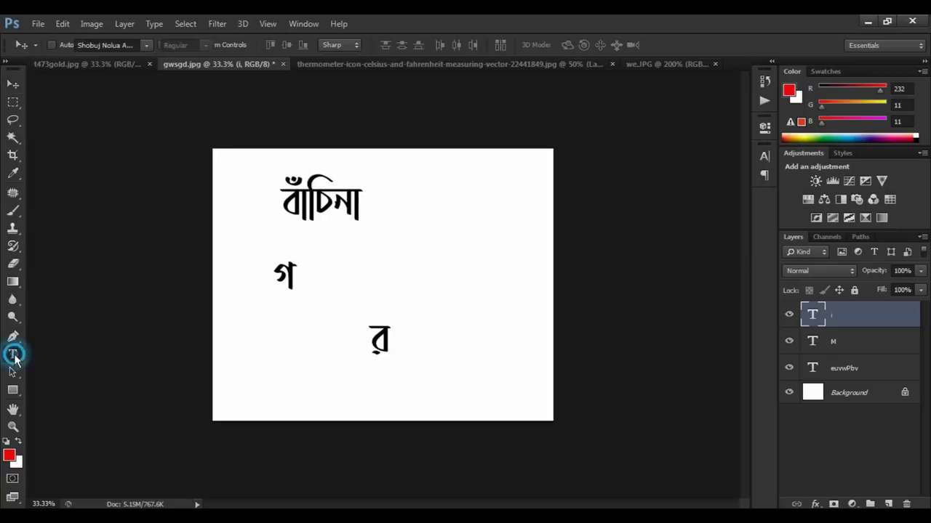
click(455, 293)
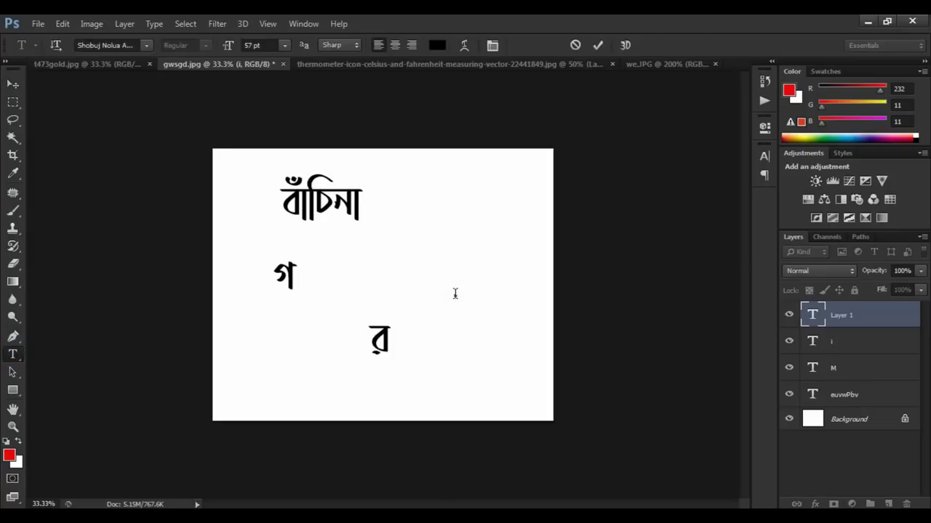
text(ে)
text(ম)
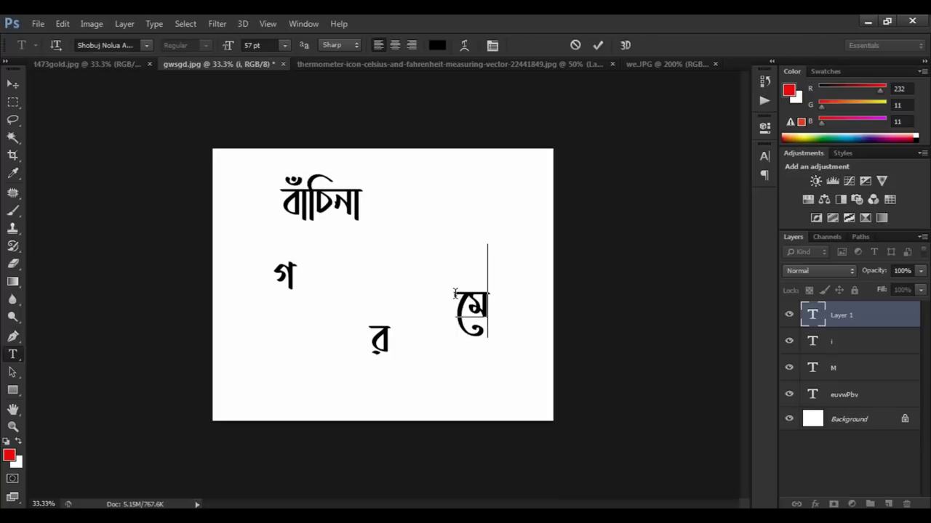
click(13, 87)
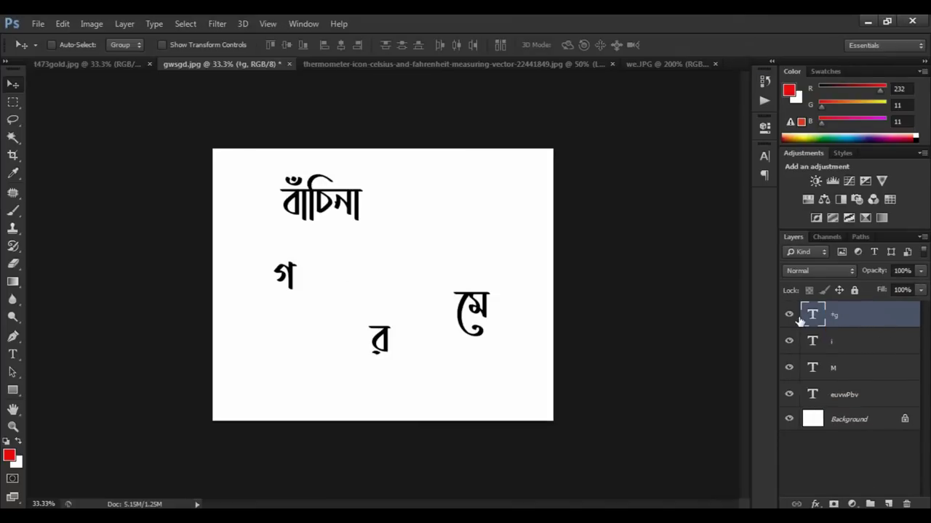
Move মে up slightly and rasterize the মে, র and গ text layers.
drag(477, 303, 465, 269)
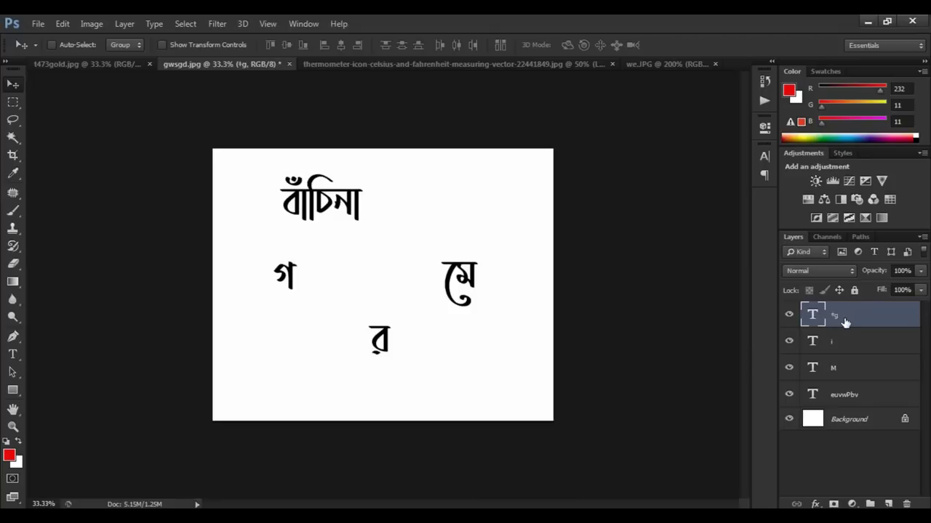
right_click(844, 318)
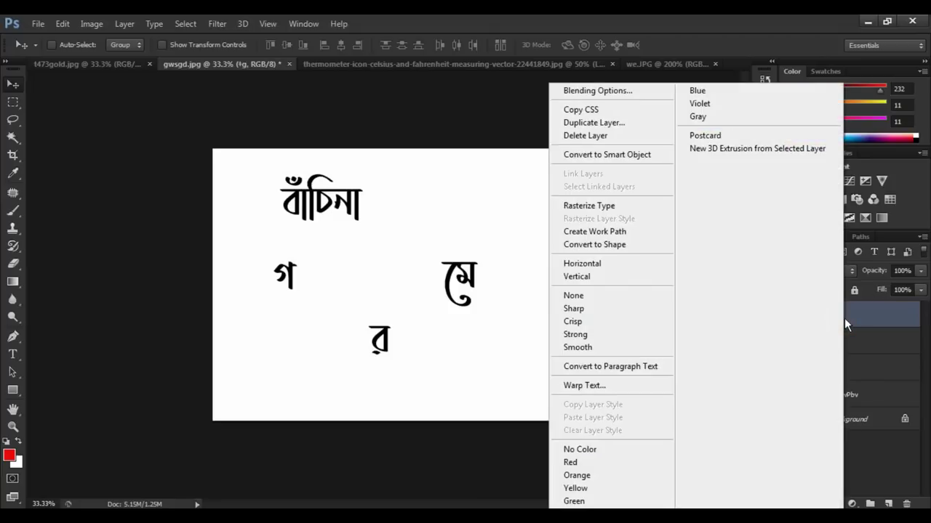
click(635, 212)
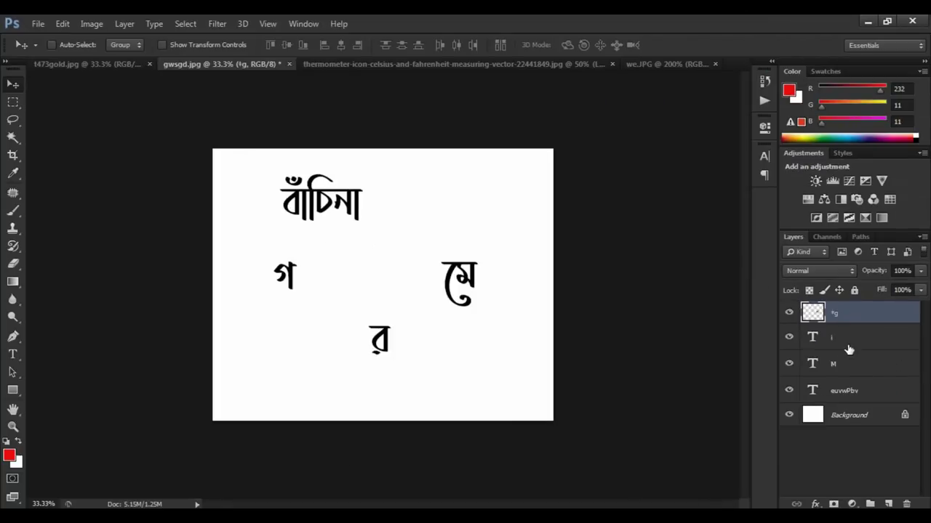
right_click(847, 339)
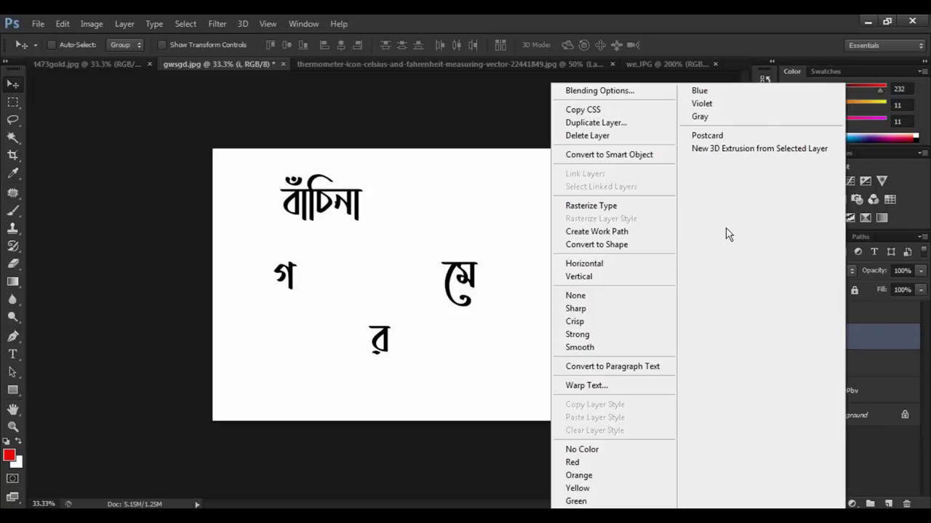
click(614, 207)
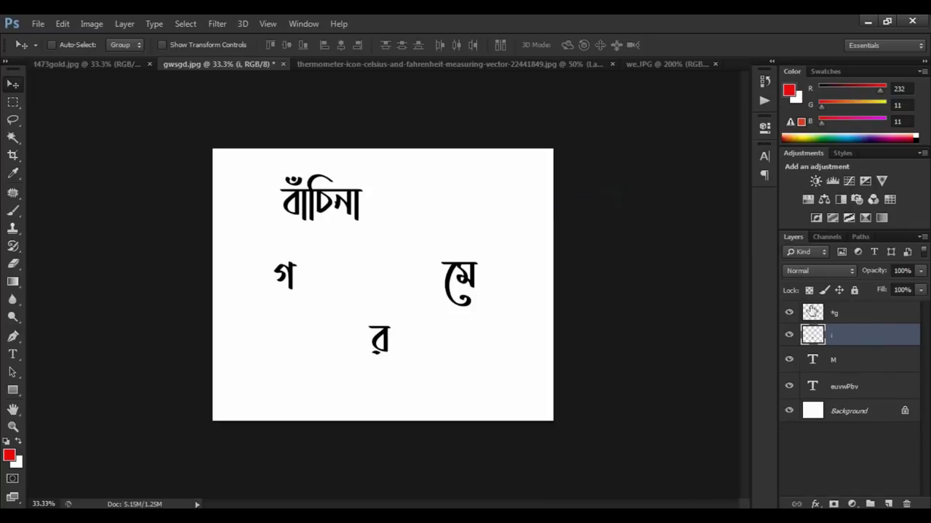
right_click(841, 369)
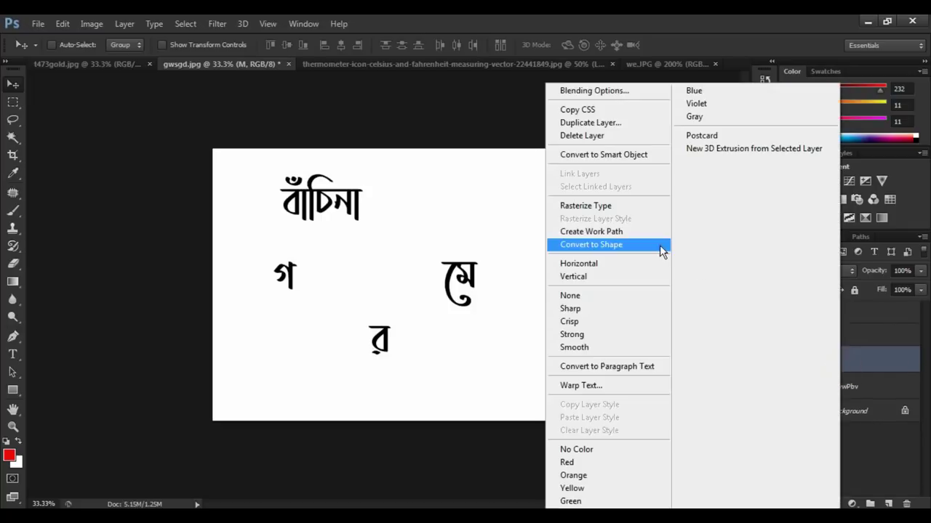
click(597, 205)
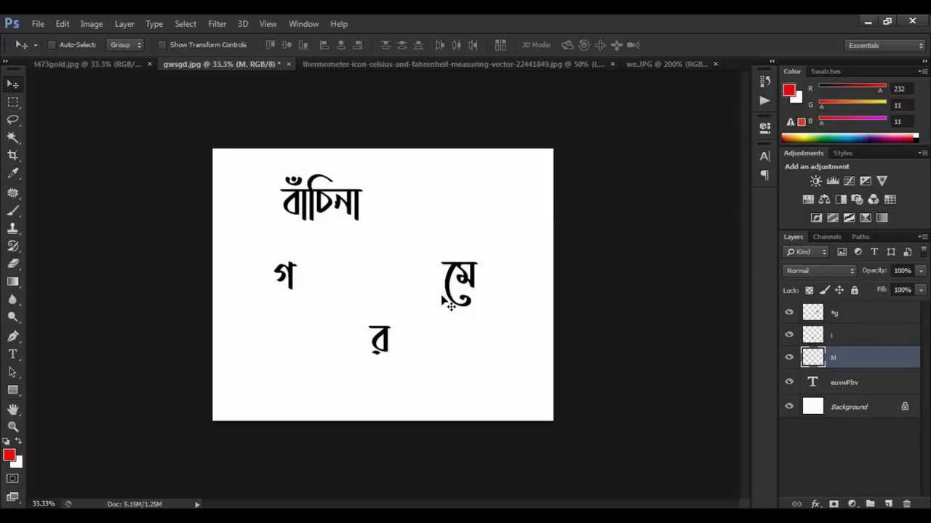
Zoom in and drag the গ letter up and right toward the canvas middle.
key(ctrl+plus)
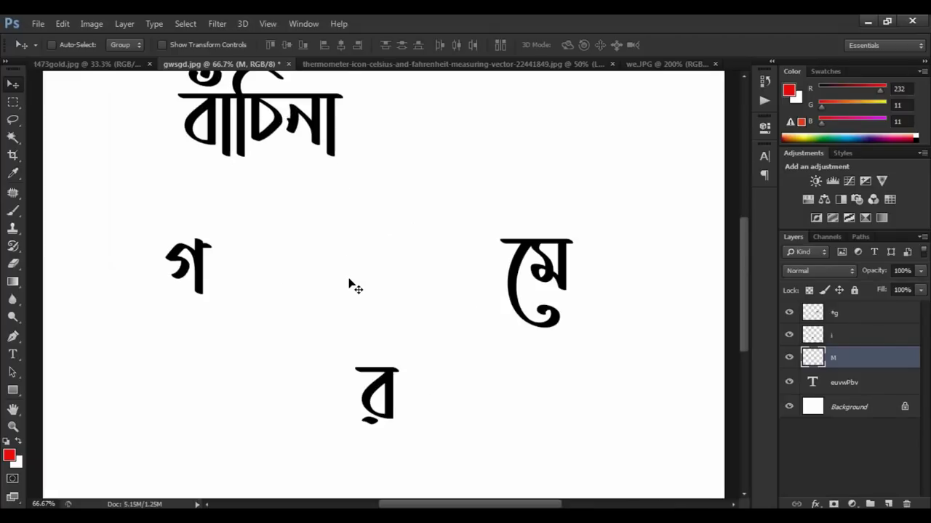
drag(349, 283, 354, 349)
click(295, 311)
drag(295, 311, 349, 264)
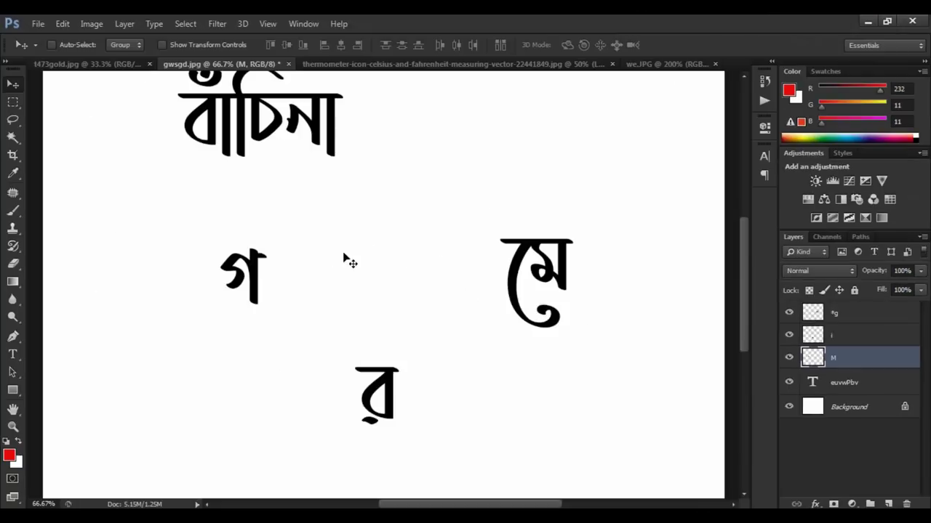
click(238, 276)
drag(238, 276, 248, 260)
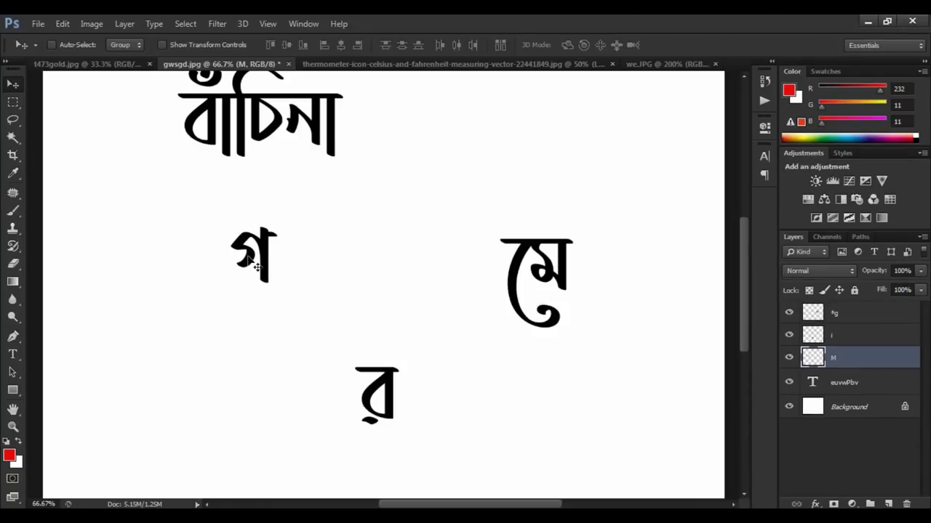
Scale the গ letter proportionally from its centre to about 369%.
key(ctrl)
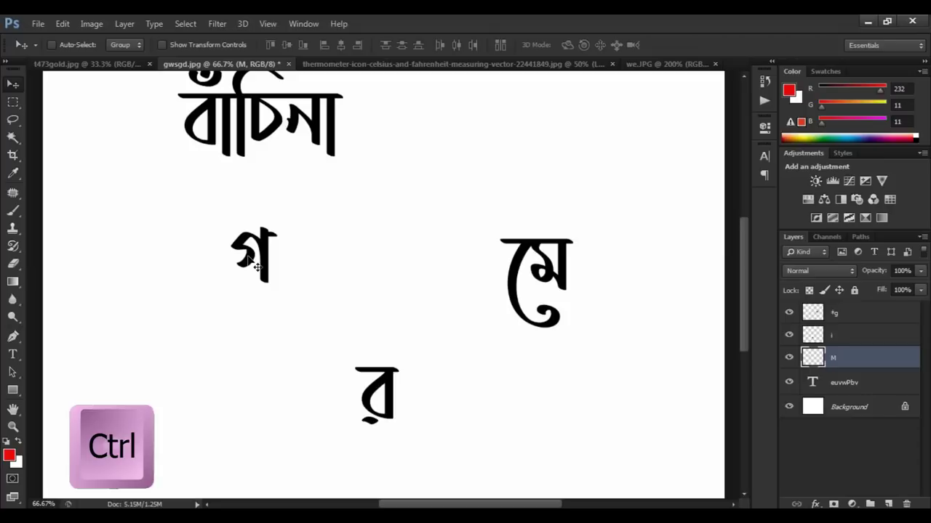
key(ctrl+t)
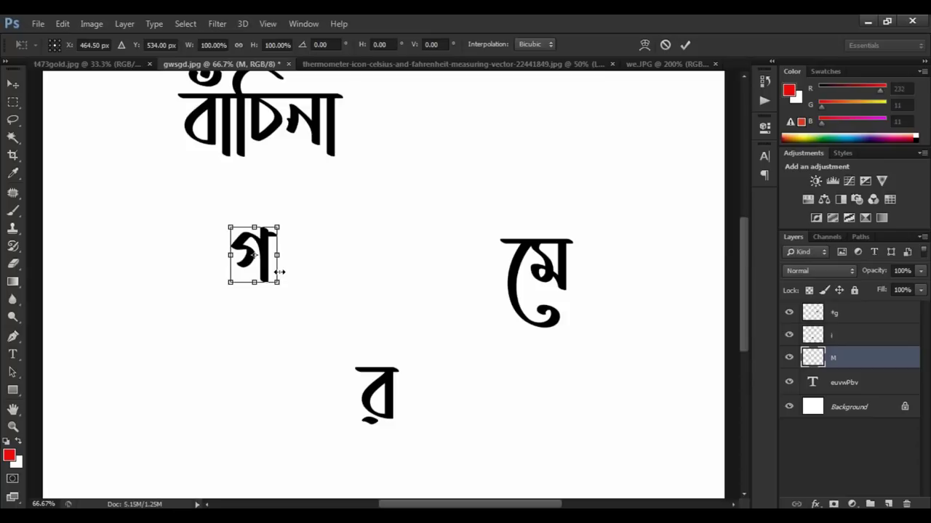
drag(278, 281, 358, 339)
key(alt)
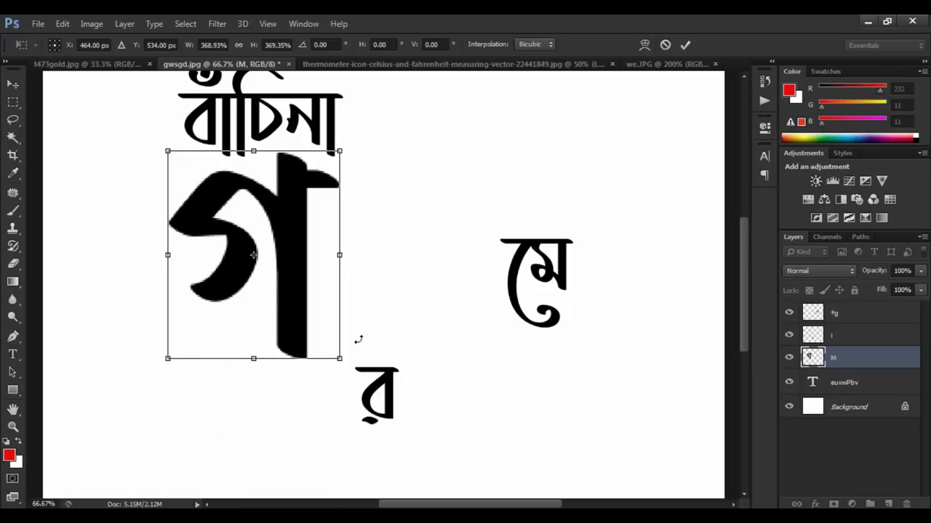
key(Return)
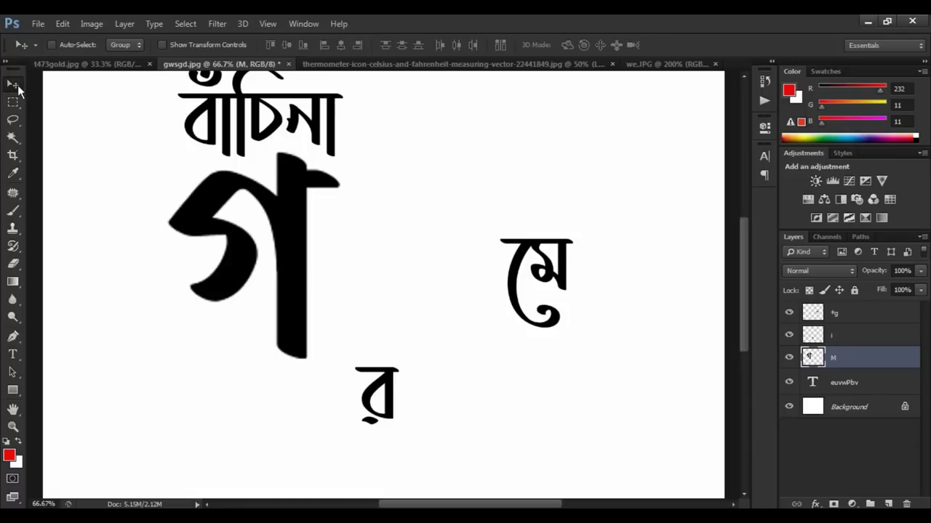
Move the enlarged গ up and left, nudging it just under বাঁচিনা.
click(16, 86)
drag(332, 227, 309, 218)
key(Down)
key(Down)
key(Down)
key(Down)
key(Left)
key(Left)
key(Left)
key(Left)
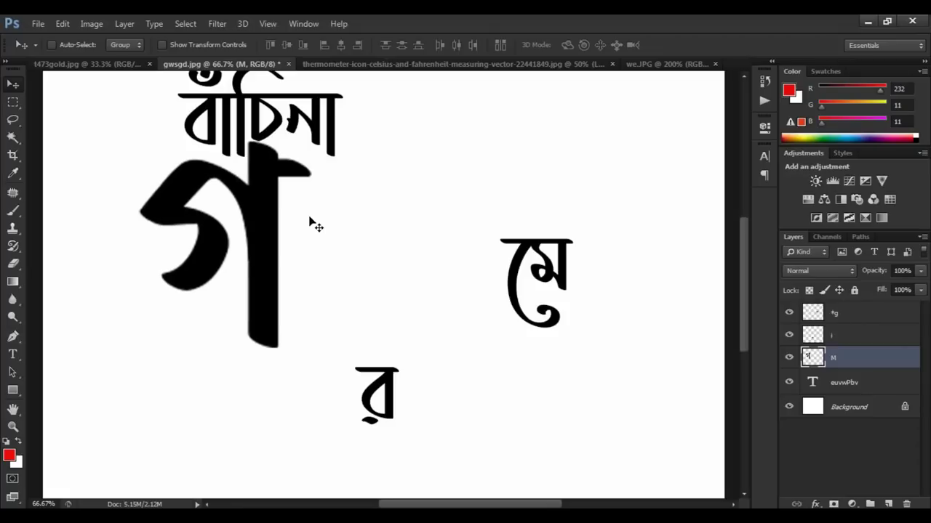
Select the র layer and drag the letter up beside the large গ.
right_click(390, 384)
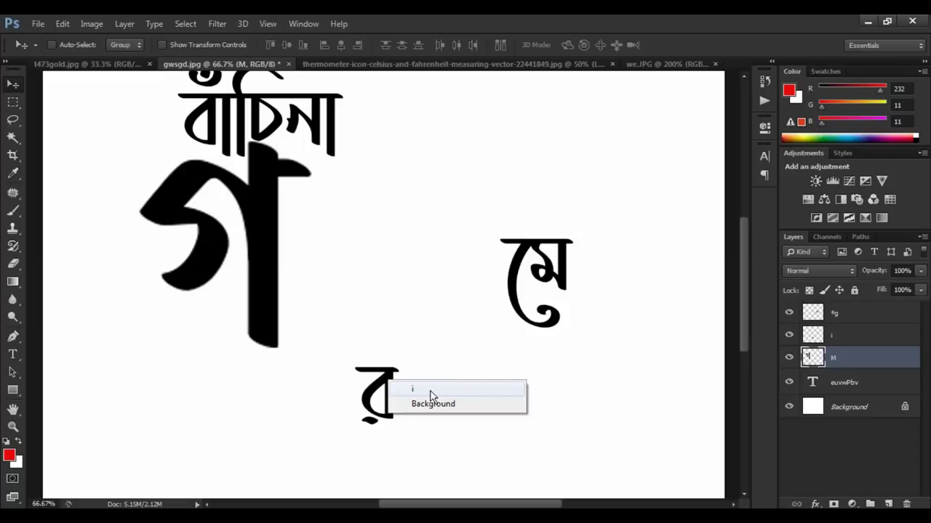
click(429, 390)
drag(413, 395, 395, 259)
key(ctrl+plus)
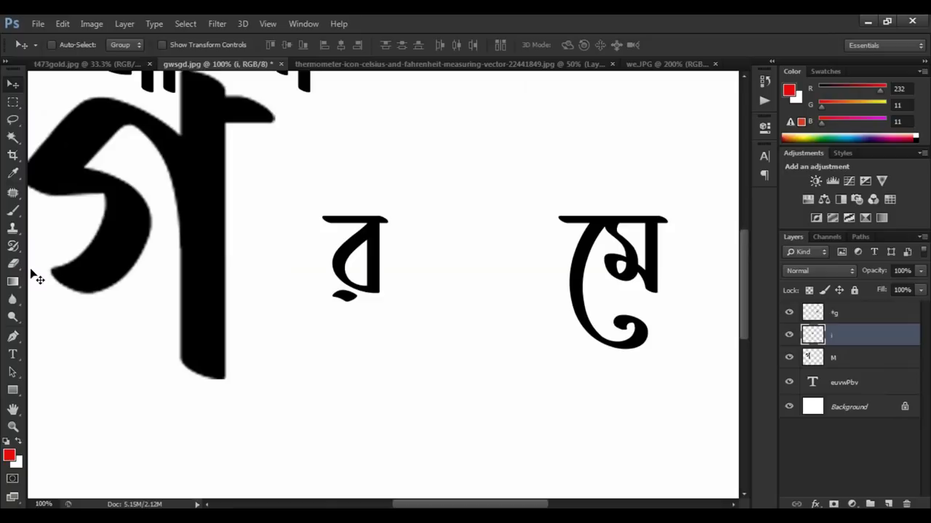
Erase র's top bar and its right-hand hook with a size-15 eraser.
click(13, 263)
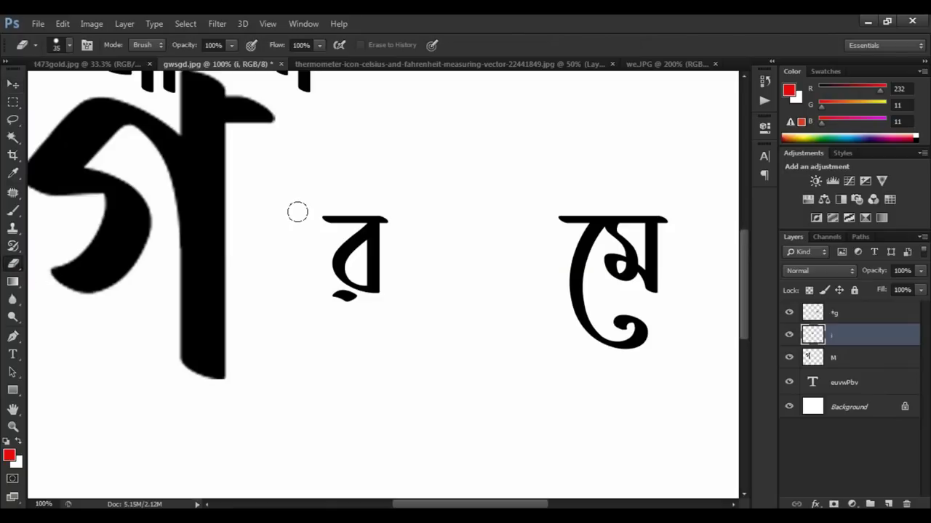
mouse_move(301, 211)
mouse_down()
mouse_move(336, 207)
mouse_move(341, 224)
mouse_move(344, 210)
mouse_up()
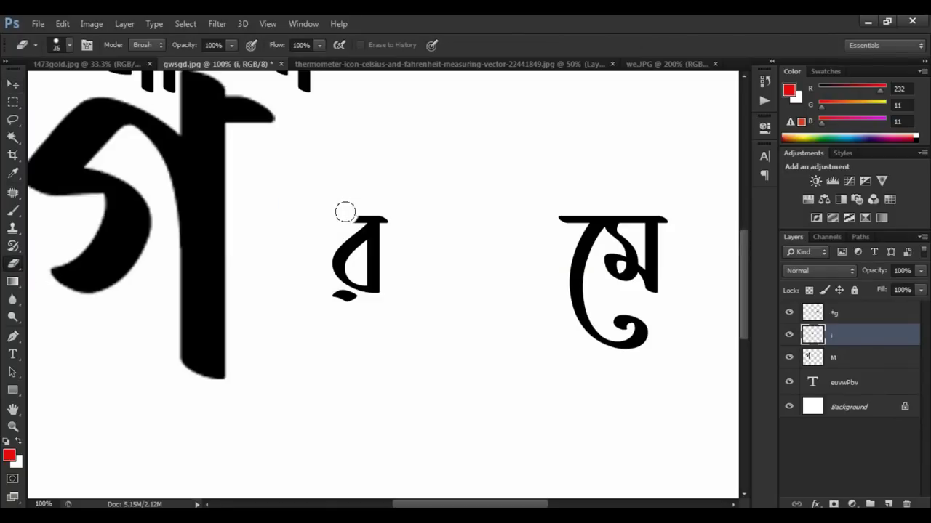
key(ctrl+plus)
key(ctrl+plus)
key(bracketleft)
key(bracketleft)
mouse_move(374, 182)
mouse_down()
mouse_move(387, 201)
mouse_move(409, 207)
mouse_up()
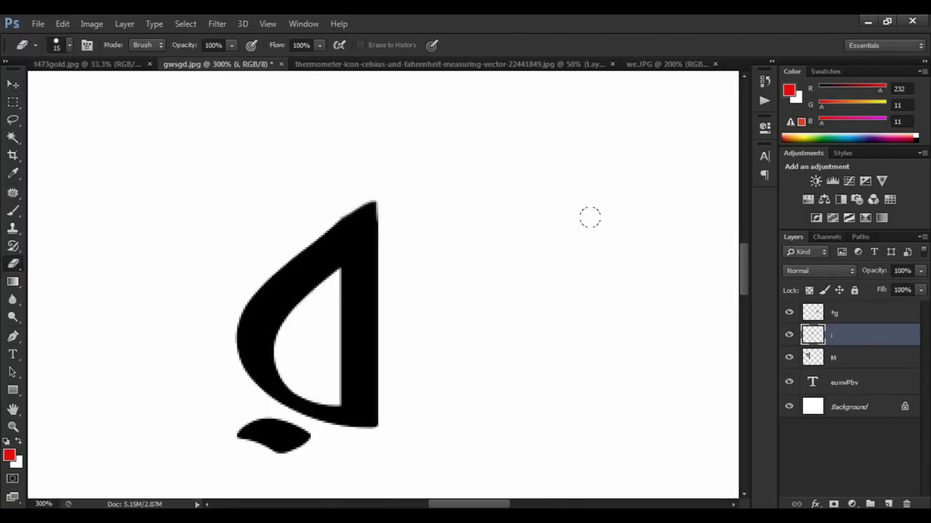
key(ctrl+minus)
key(ctrl+minus)
key(ctrl+minus)
key(ctrl+minus)
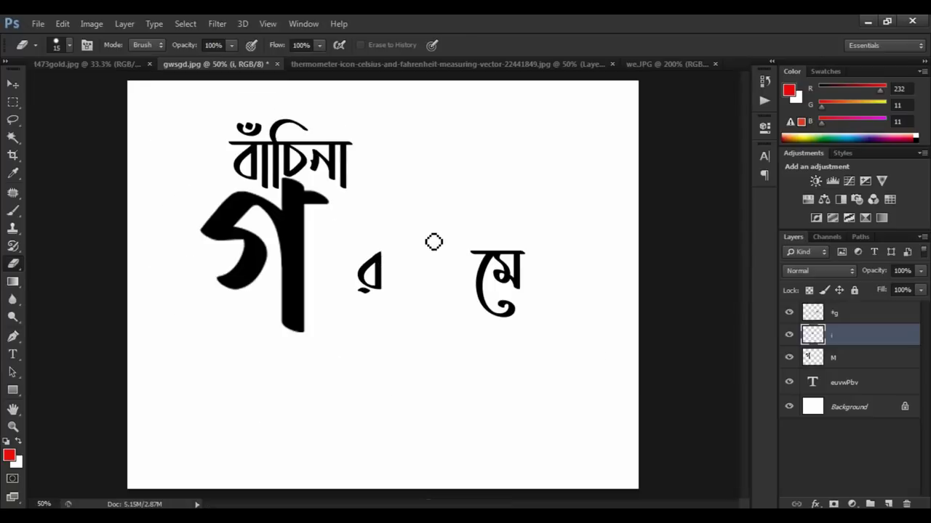
Enlarge the small middle glyph on layer i to about 249% and reselect that layer.
key(v)
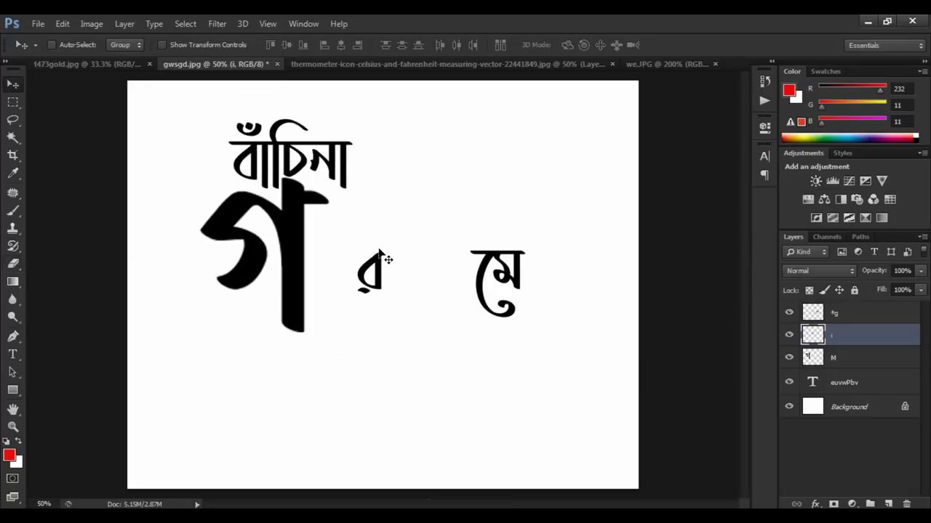
key(ctrl+t)
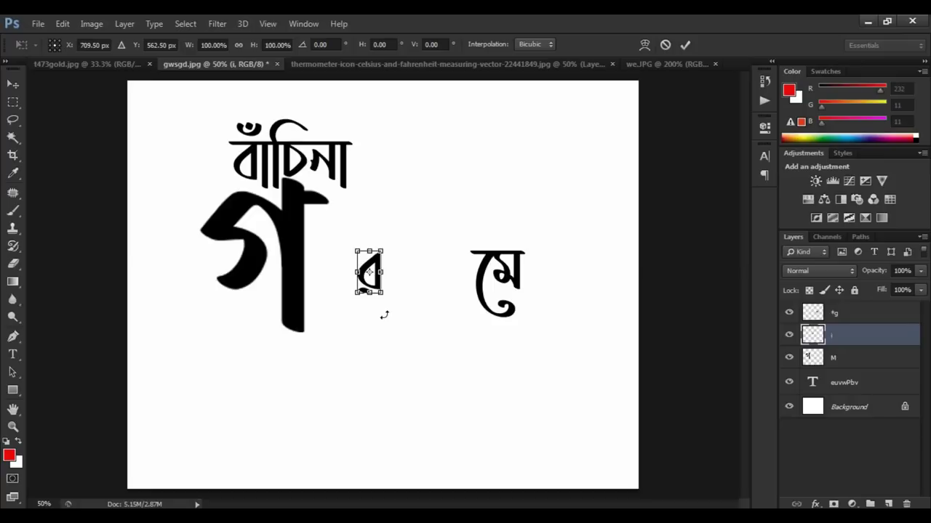
drag(379, 293, 329, 273)
key(Return)
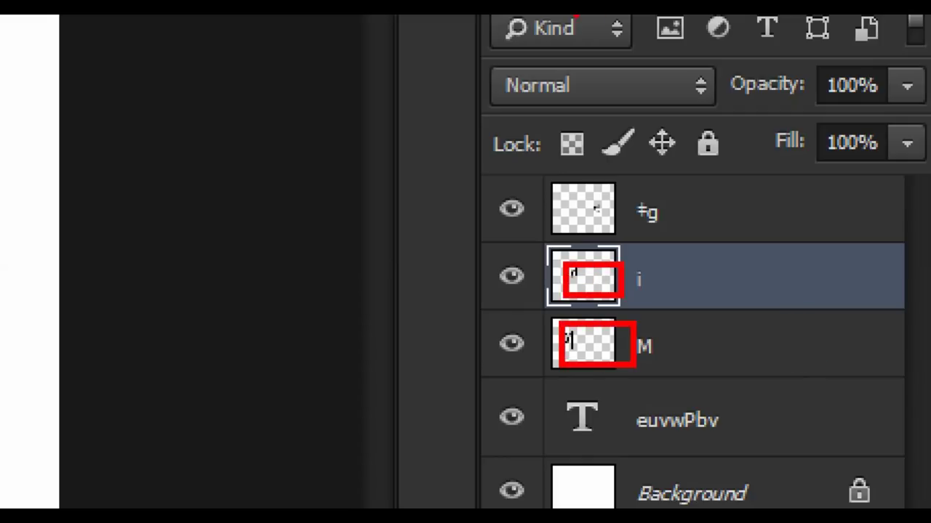
click(817, 308)
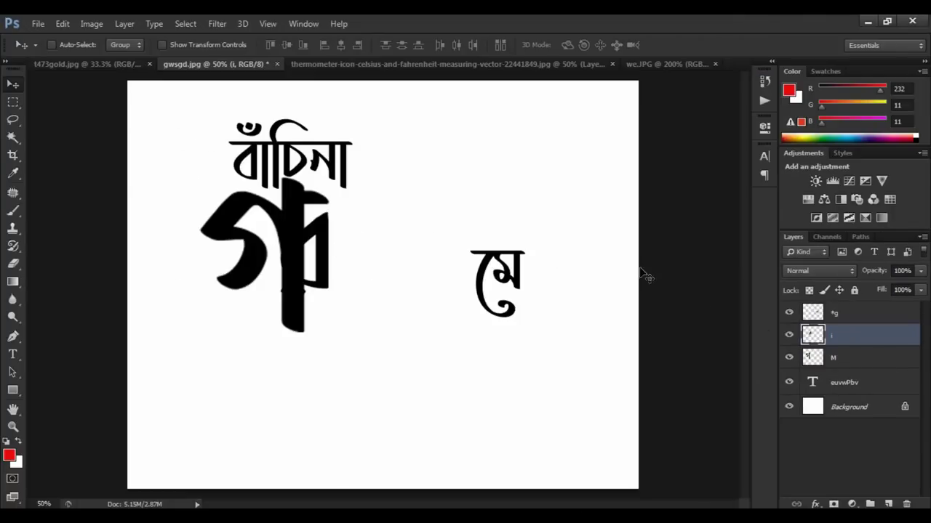
Give layer i a 5 px outside f6f6f6 stroke and nudge the glyph up-right.
right_click(840, 338)
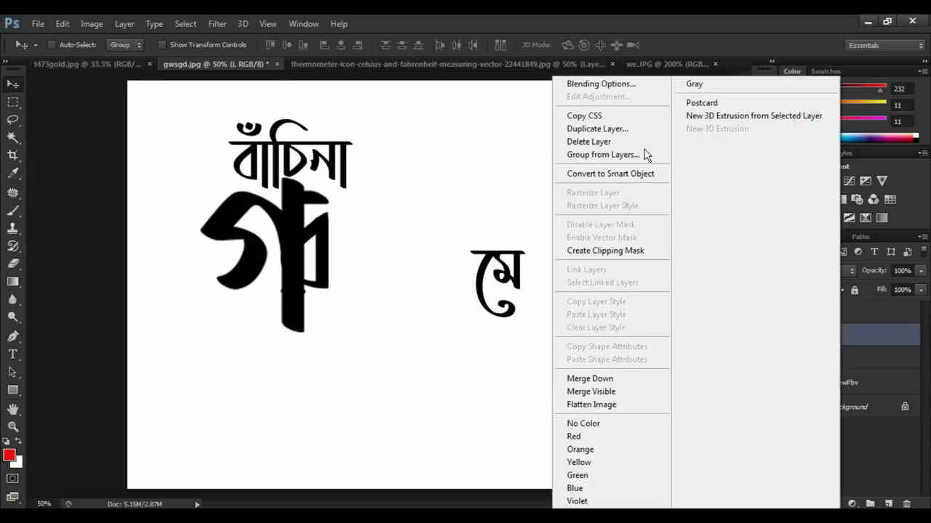
click(600, 86)
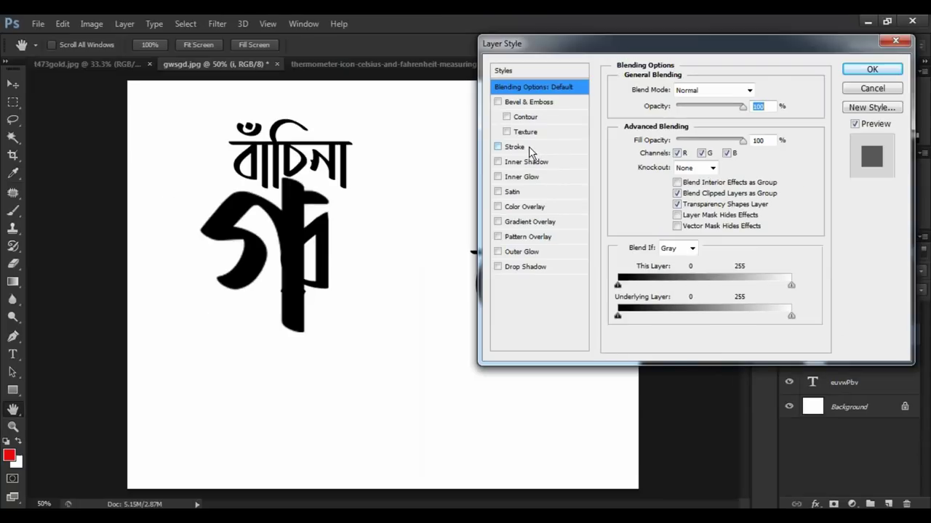
click(529, 149)
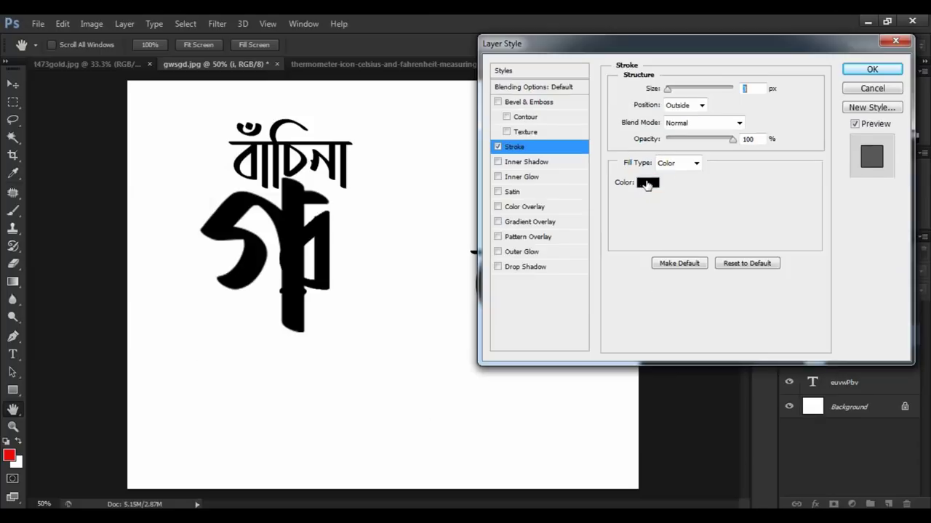
click(634, 175)
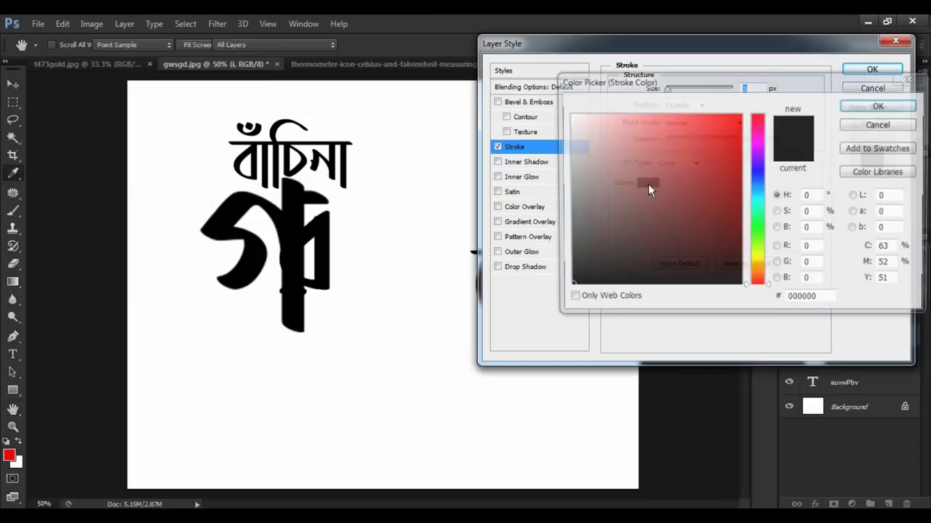
click(570, 119)
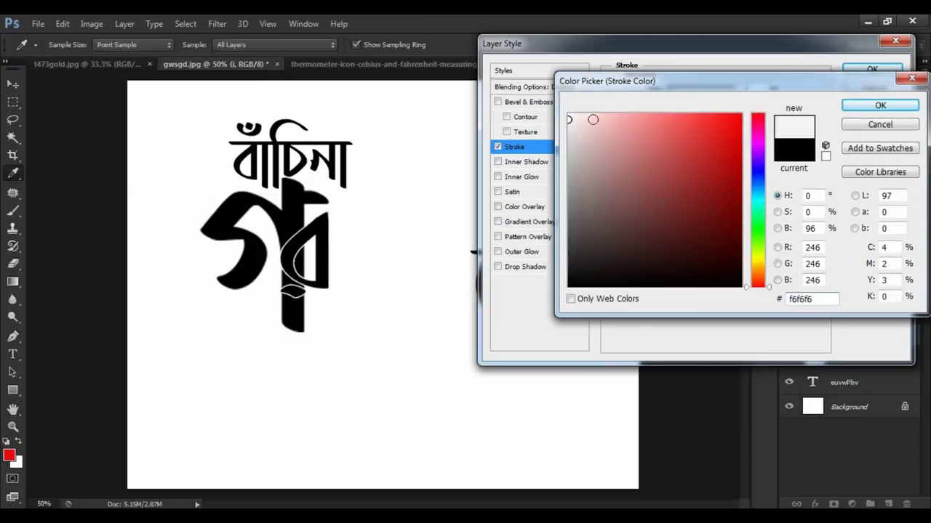
click(872, 106)
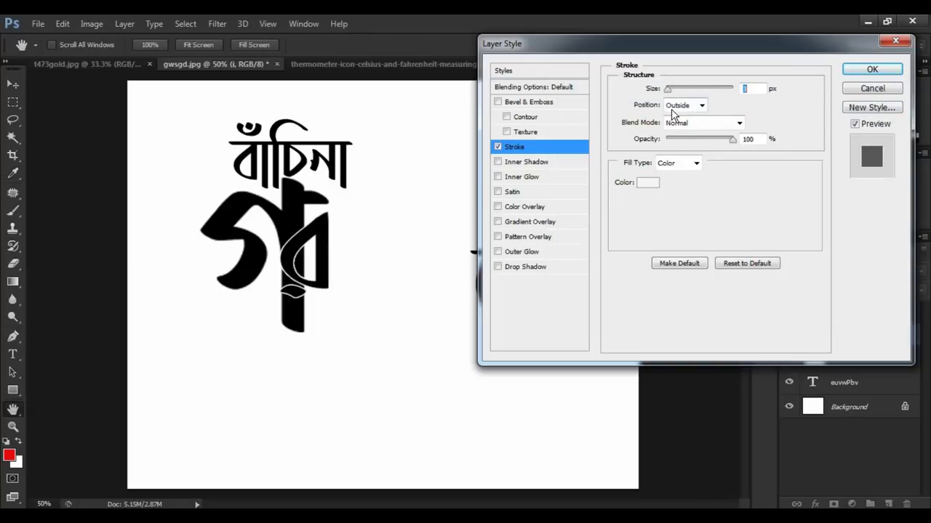
mouse_move(668, 92)
mouse_down()
mouse_move(680, 91)
mouse_move(669, 92)
mouse_up()
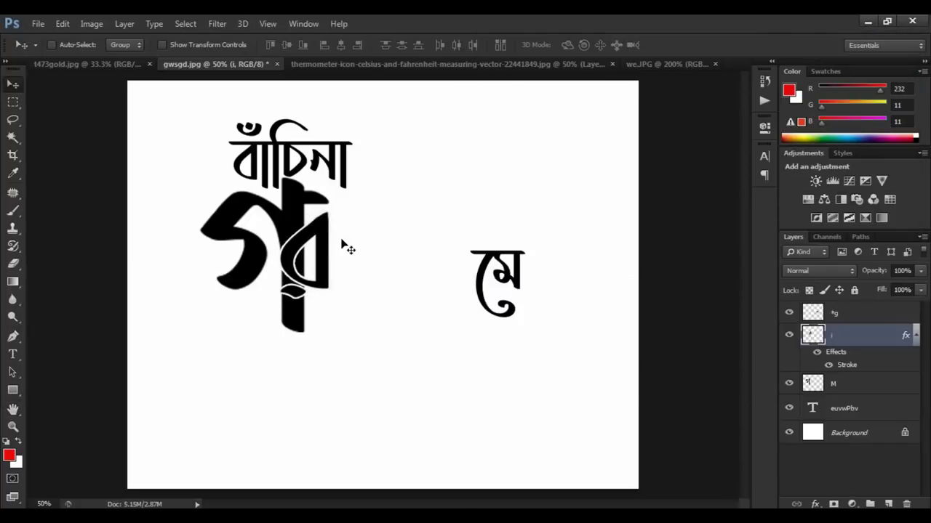
drag(337, 243, 341, 239)
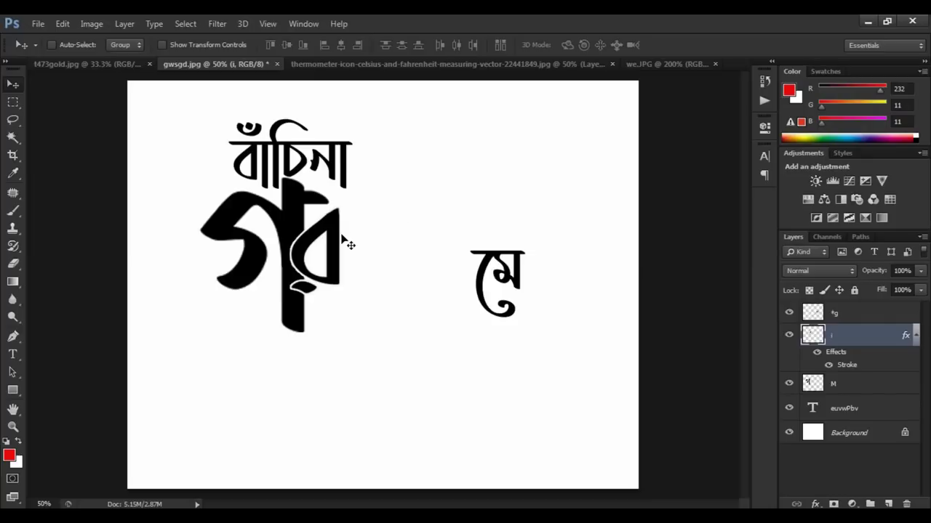
Fine-tune the outlined glyph's position with small up, left, down and right nudges.
key(Up)
key(Up)
key(Up)
key(Up)
key(Up)
key(Up)
key(Up)
key(Up)
key(Up)
key(Up)
key(Up)
key(Up)
key(Up)
key(Up)
key(Up)
key(Up)
key(Up)
key(Up)
key(Up)
key(Up)
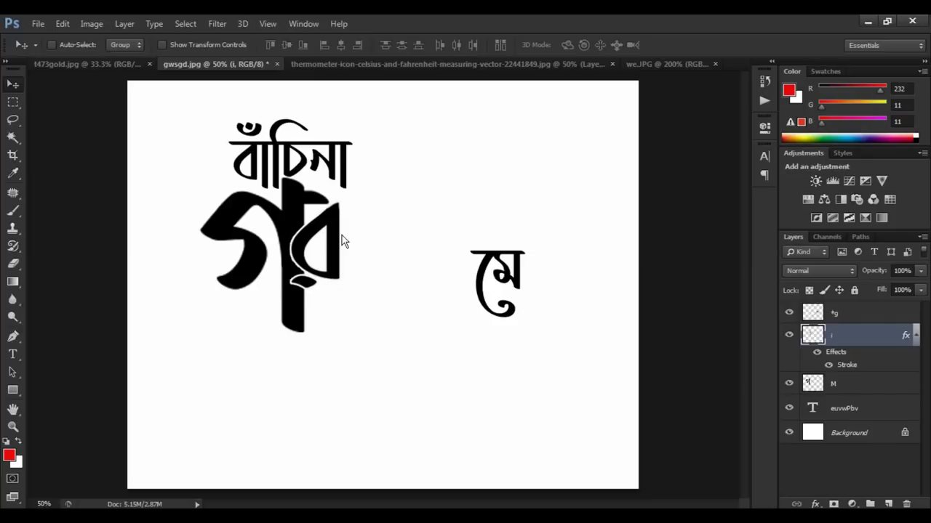
key(Left)
key(Left)
key(Left)
key(Left)
key(Left)
key(Left)
key(Down)
key(Down)
key(Down)
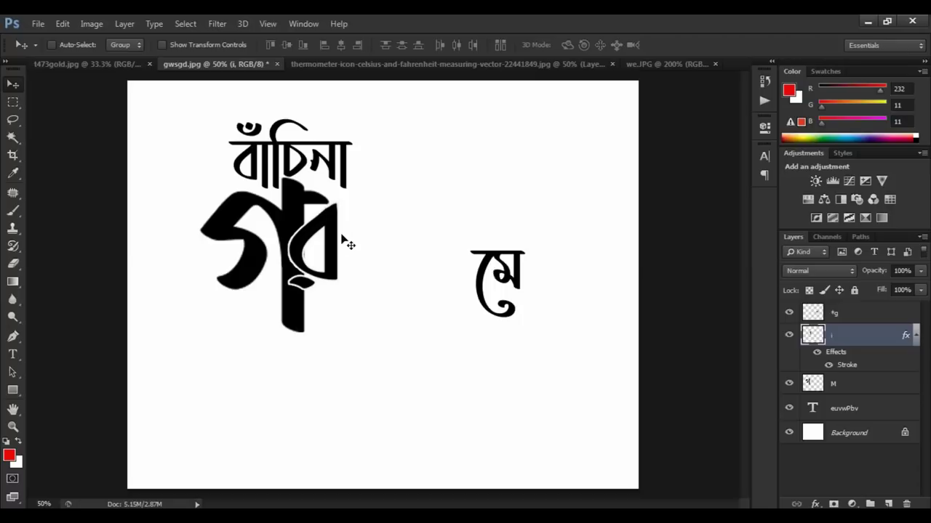
key(Right)
key(Right)
key(Right)
key(Right)
key(Right)
key(Right)
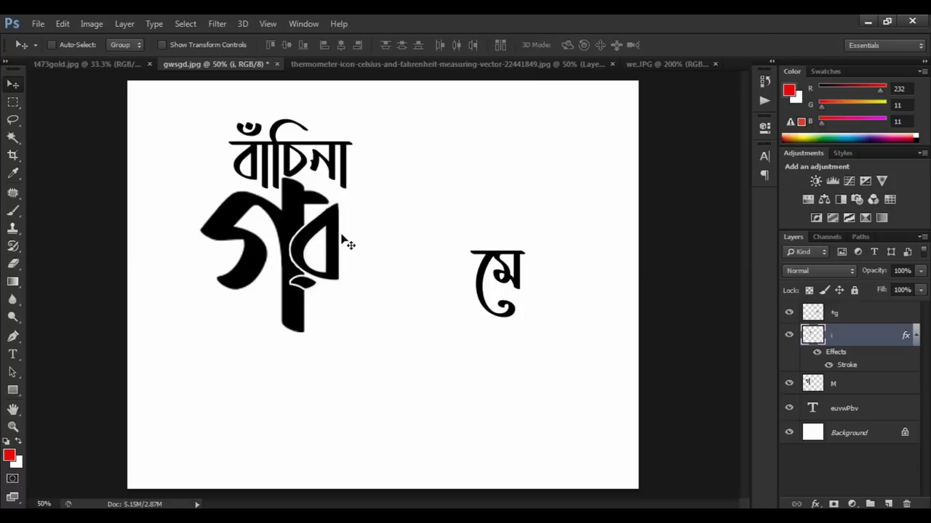
Move the মে glyph beside গর and give it the same light stroke outline.
right_click(495, 261)
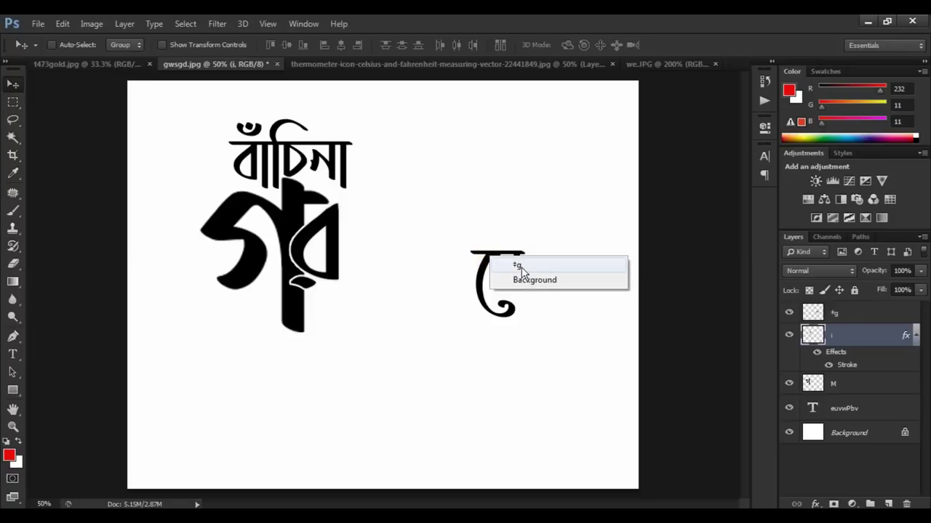
click(514, 264)
drag(500, 255, 378, 234)
click(13, 262)
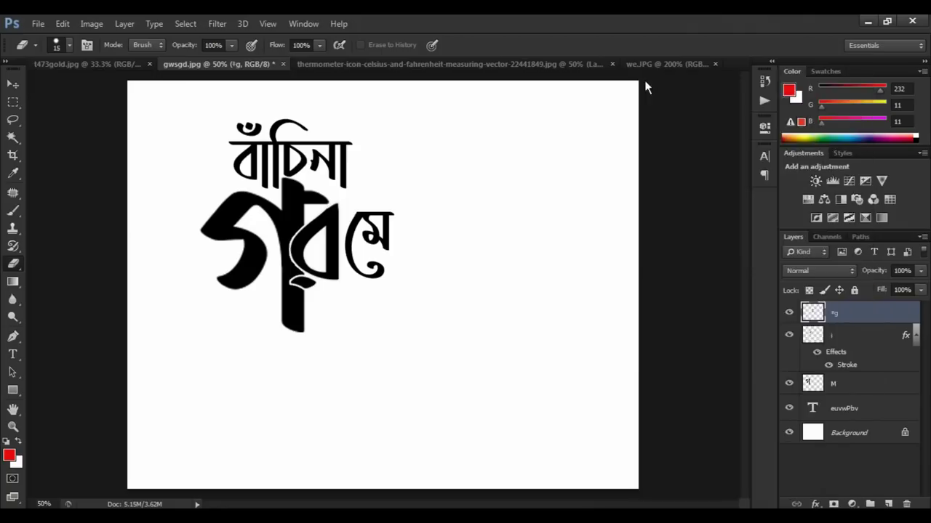
double_click(832, 308)
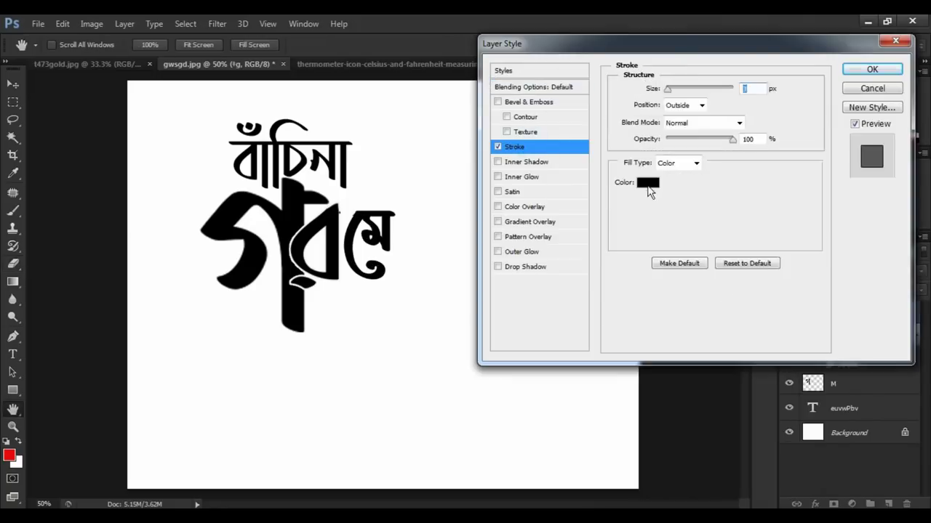
click(868, 69)
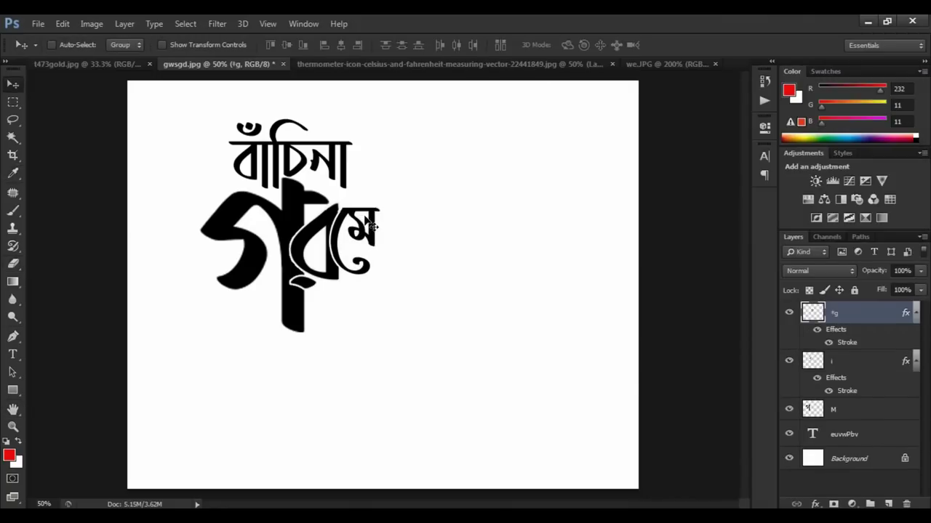
Enlarge মে to about 147% and shift it so it interlocks against র.
key(ctrl+minus)
drag(359, 299, 365, 311)
click(813, 311)
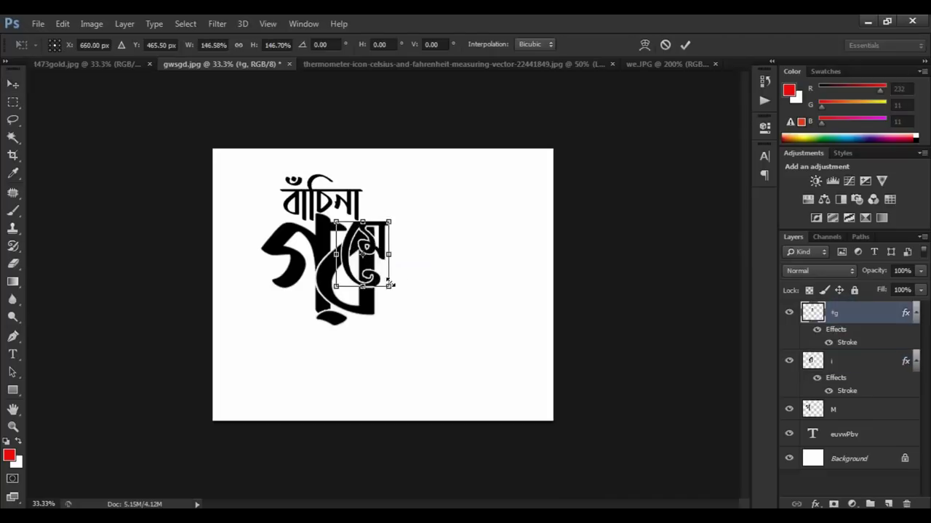
drag(384, 281, 414, 279)
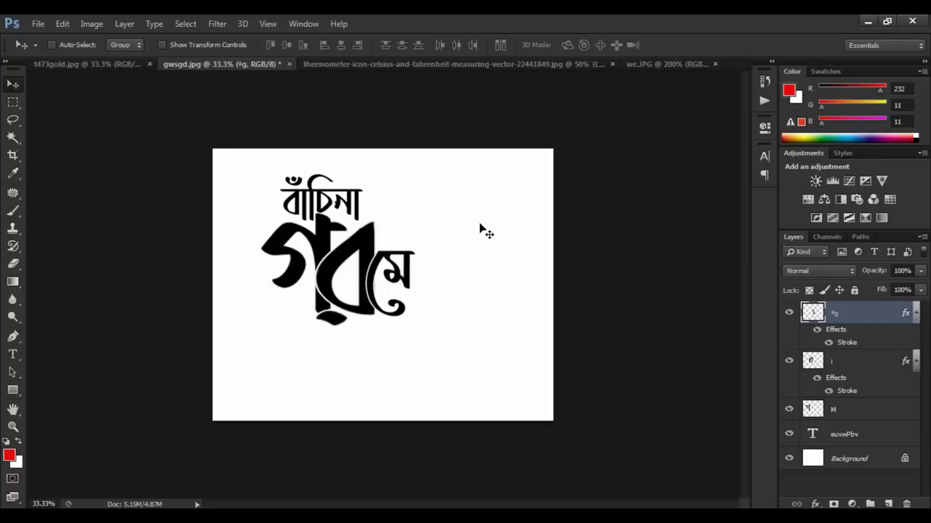
Add the word খুলনা as new text and place it beneath গরমে.
key(t)
click(247, 375)
text(Lyjbv)
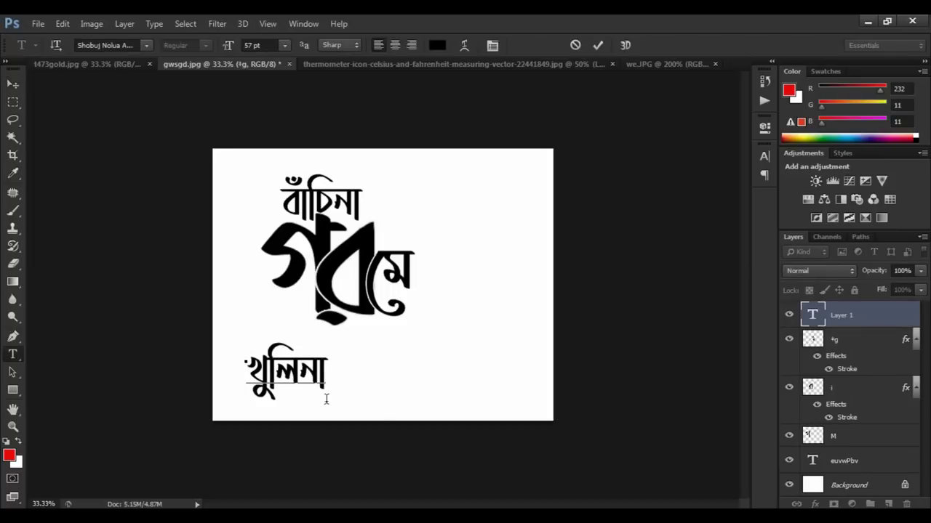
drag(327, 395, 482, 364)
key(ctrl+Return)
key(v)
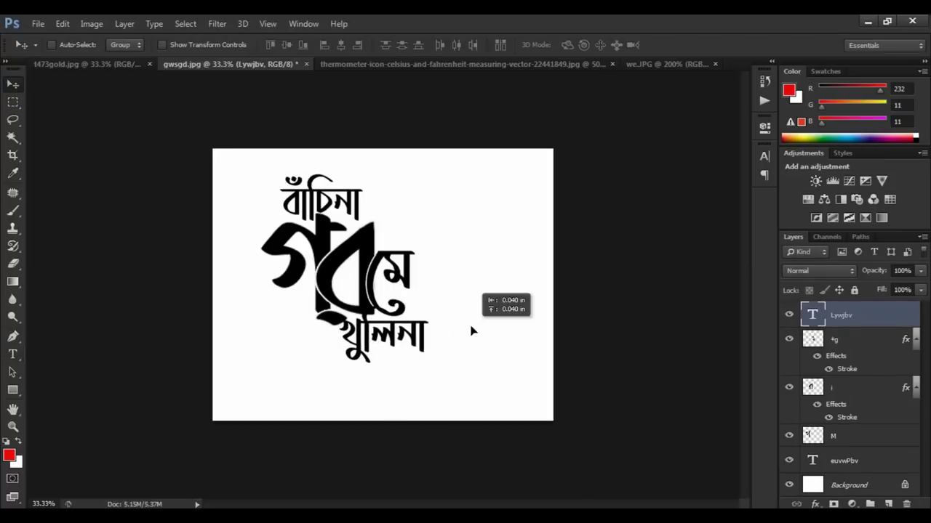
Give the খুলনা text a near-white Stroke outline.
double_click(894, 315)
click(509, 147)
click(644, 182)
click(573, 114)
click(873, 68)
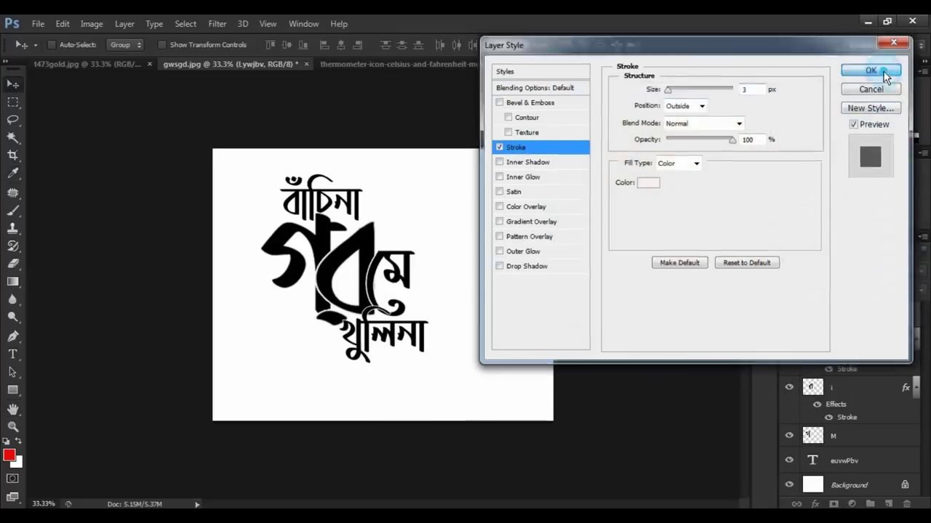
click(872, 69)
Type a new শ letter below the word and rasterize its layer.
key(t)
click(260, 405)
text(k)
key(ctrl+Return)
key(v)
right_click(873, 314)
click(640, 206)
Enlarge the শ letter and move it up and left into place below খুলনা.
key(ctrl+t)
drag(285, 405, 360, 398)
key(c)
key(ctrl+minus)
key(Escape)
key(ctrl+plus)
key(v)
key(ctrl+t)
key(Return)
drag(836, 342, 812, 315)
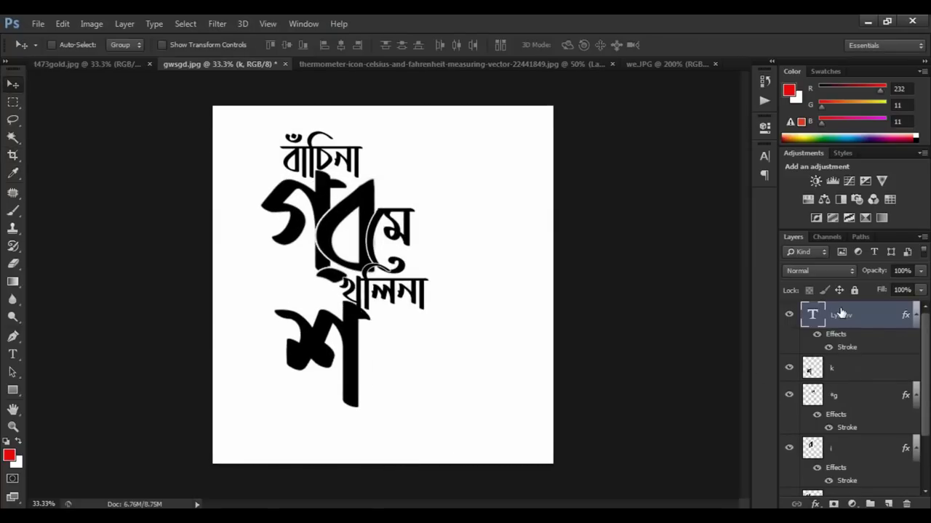
Duplicate the outlined র and মে glyphs beside শ to spell শরমে, nudging the last one into place.
click(363, 197)
drag(364, 197, 392, 323)
drag(832, 447, 836, 371)
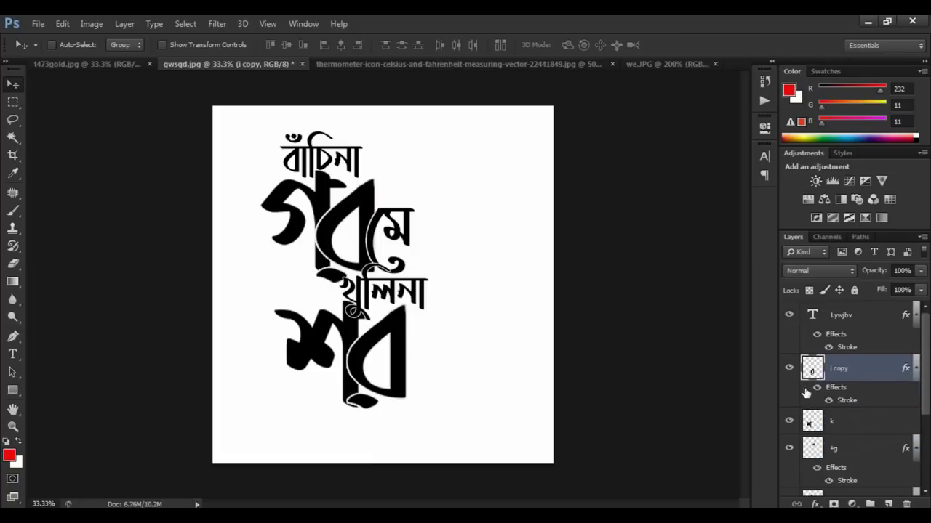
click(410, 228)
drag(409, 228, 433, 346)
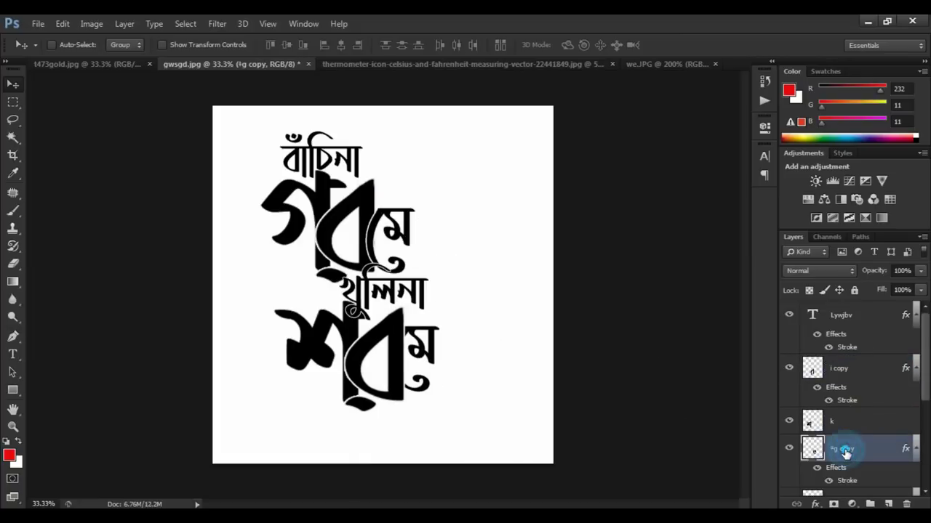
drag(845, 453, 839, 372)
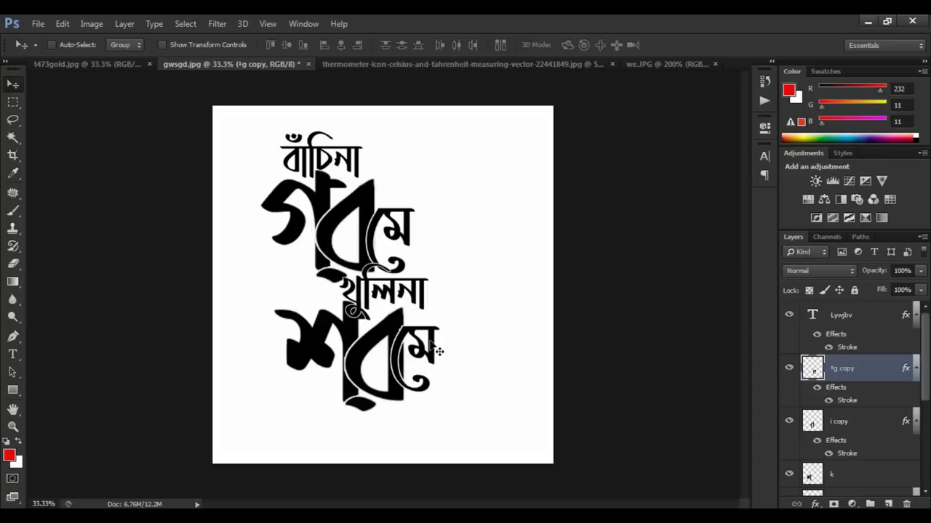
drag(436, 352, 435, 351)
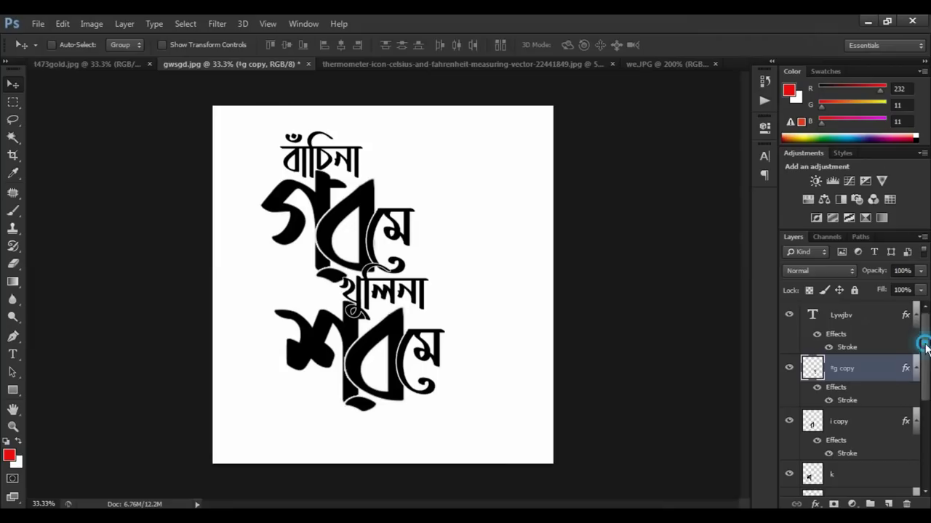
drag(920, 342, 927, 441)
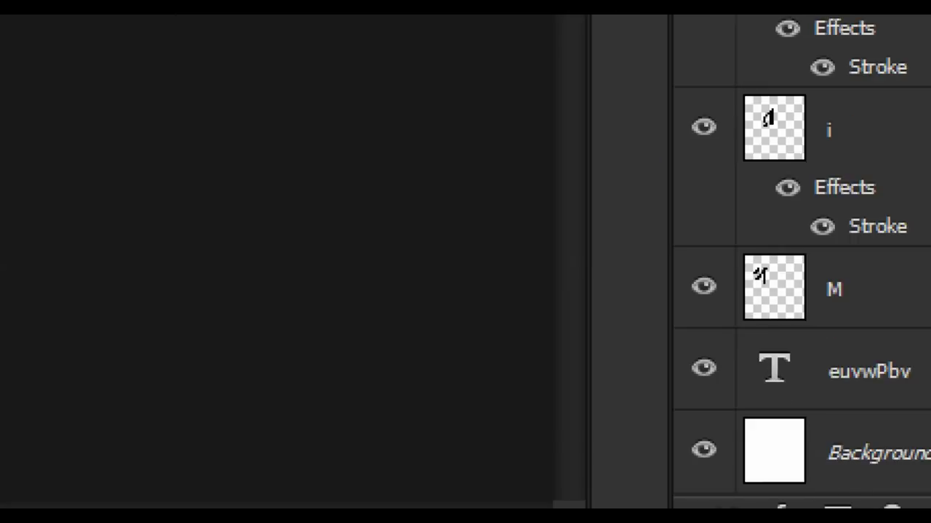
Hide the white Background, merge visible lettering into one layer, and drag it onto t473gold.jpg.
click(825, 488)
click(781, 473)
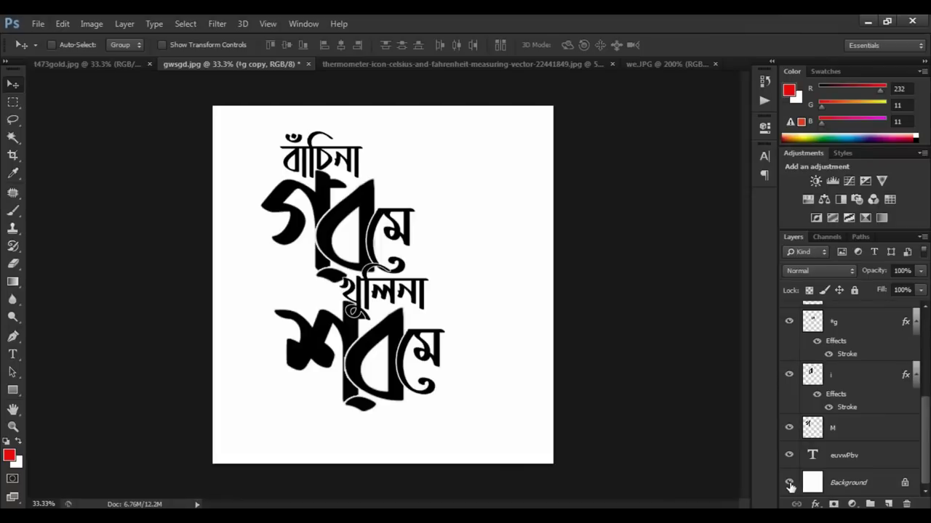
click(790, 484)
drag(922, 426, 927, 333)
key(ctrl+shift+e)
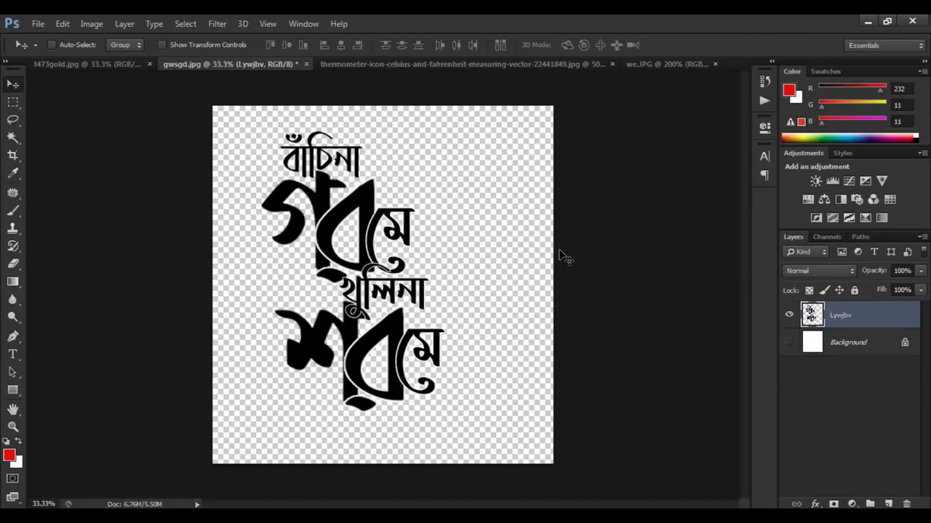
drag(385, 222, 411, 213)
key(ctrl+minus)
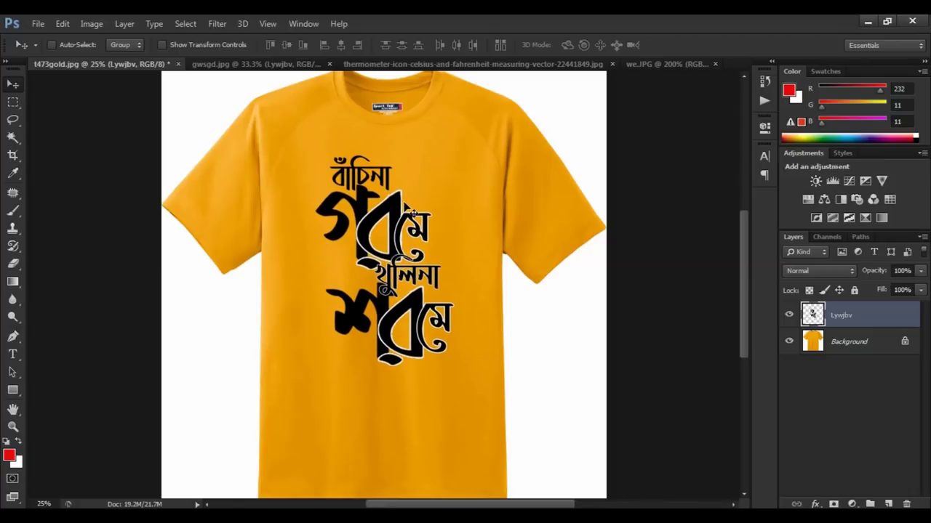
Free-transform the lettering on the shirt to be narrower and slightly taller.
key(ctrl+t)
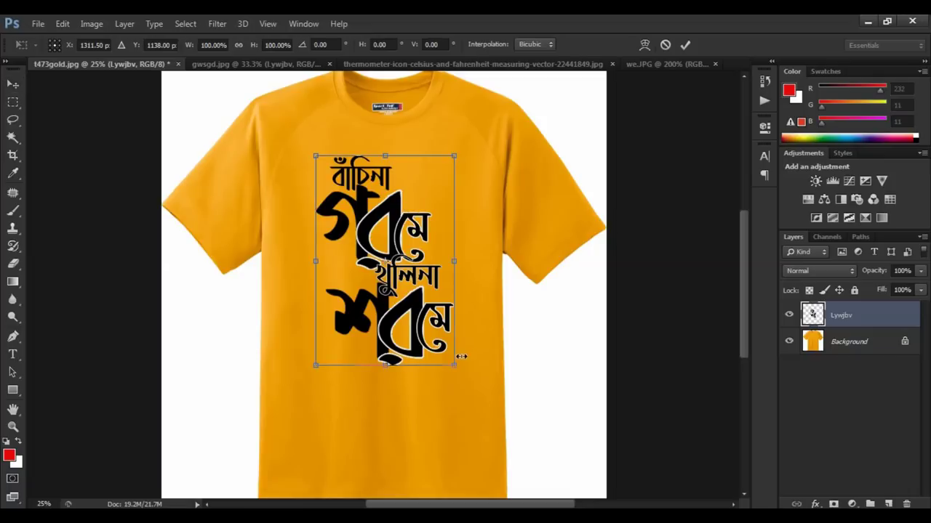
mouse_move(454, 363)
mouse_down()
mouse_move(422, 266)
mouse_move(438, 312)
mouse_move(427, 371)
mouse_move(445, 261)
mouse_move(431, 361)
mouse_move(439, 367)
mouse_up()
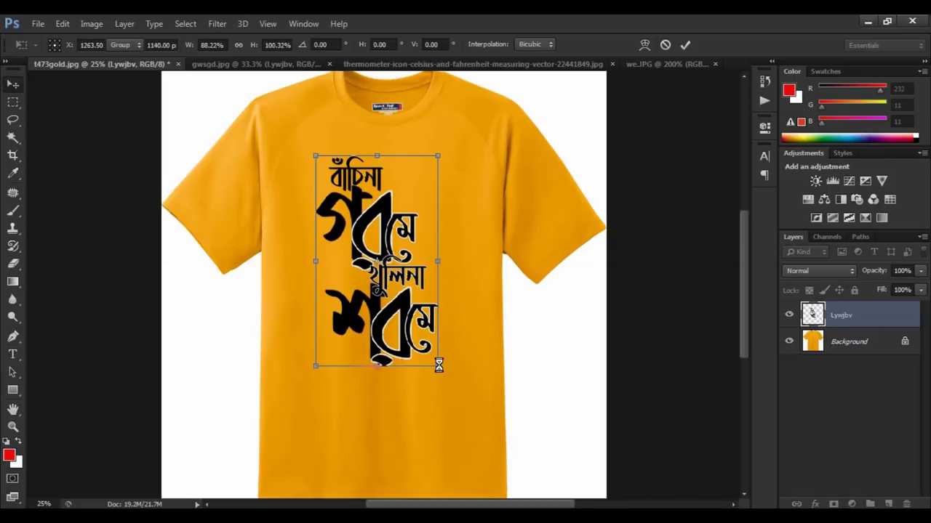
key(Return)
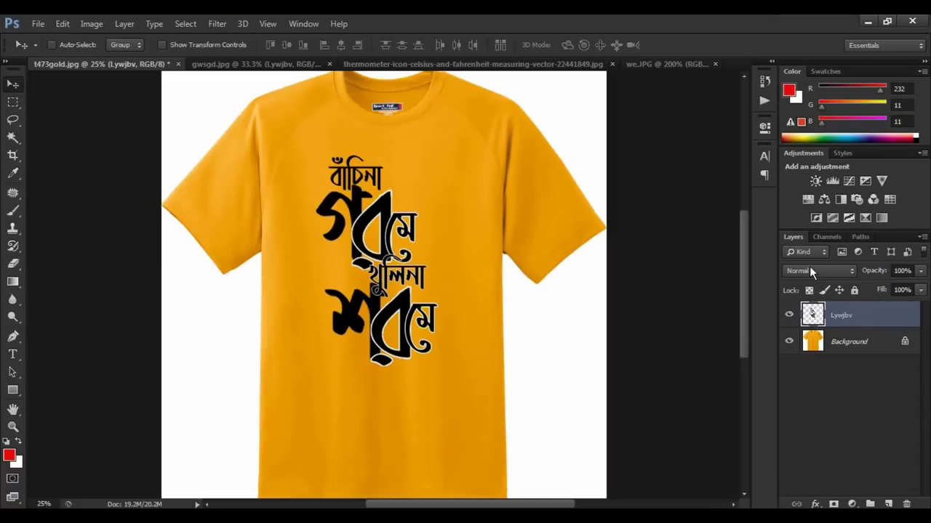
Set the Lywjbv lettering layer's blend mode to Multiply and switch to the thermometer image.
click(810, 271)
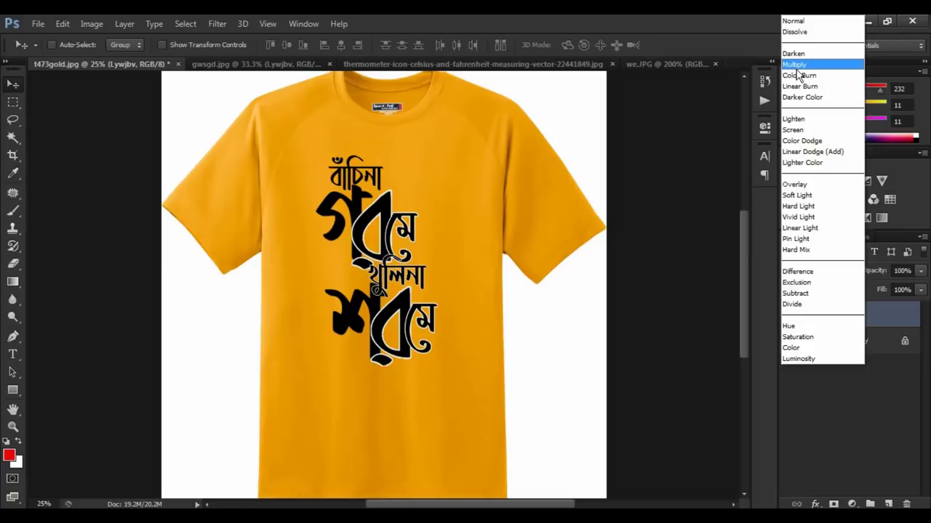
click(794, 64)
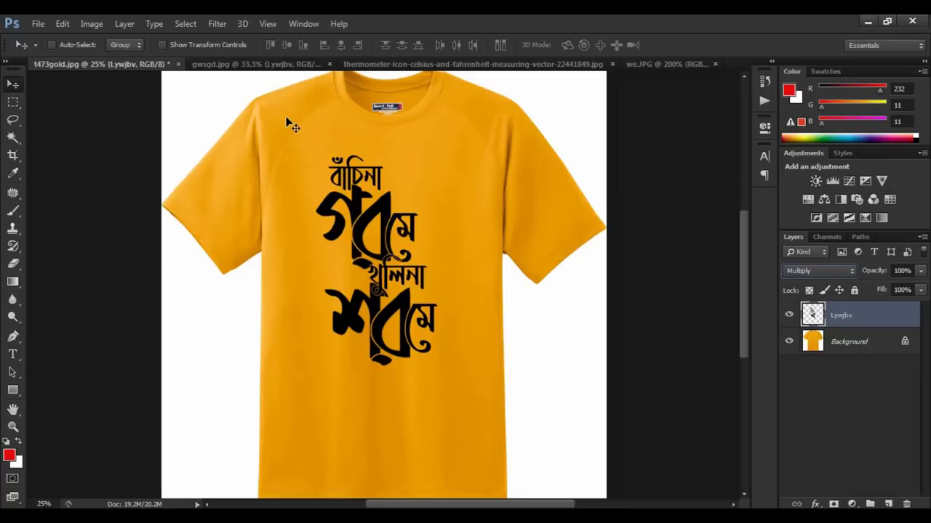
click(407, 64)
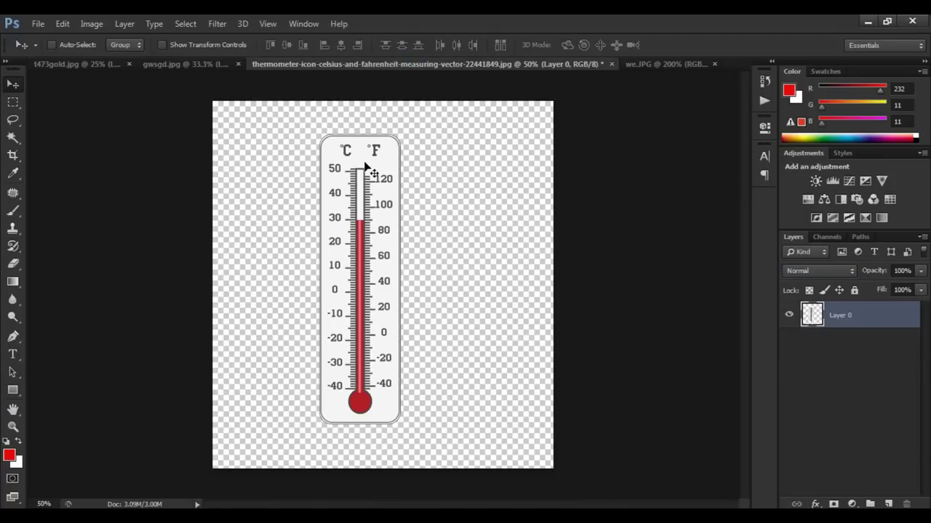
Bring the thermometer onto the shirt, rotate it about 24° clockwise, and raise the lettering above it.
drag(366, 167, 440, 178)
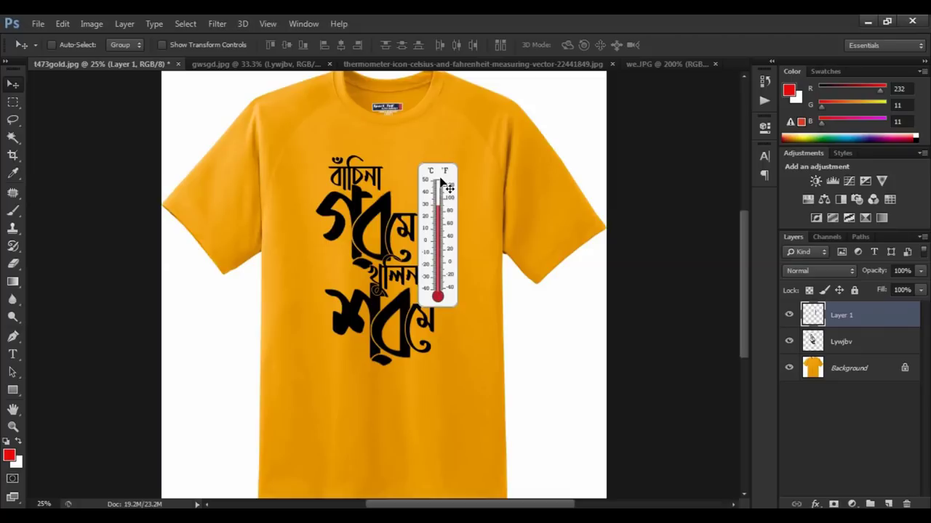
key(ctrl+t)
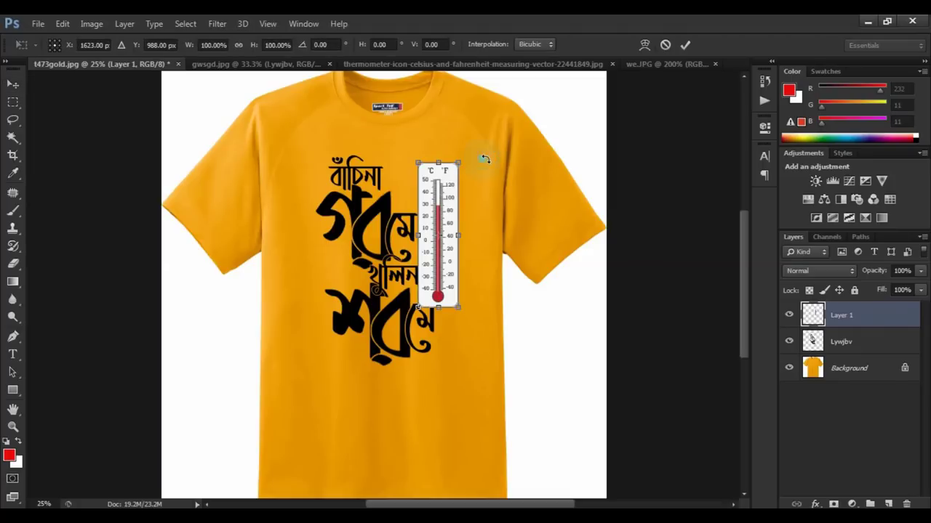
drag(484, 158, 507, 182)
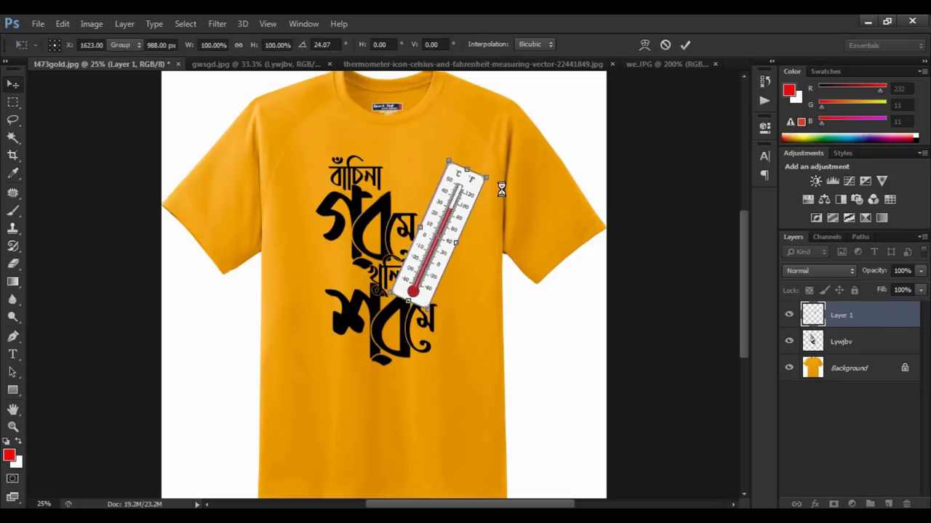
key(Return)
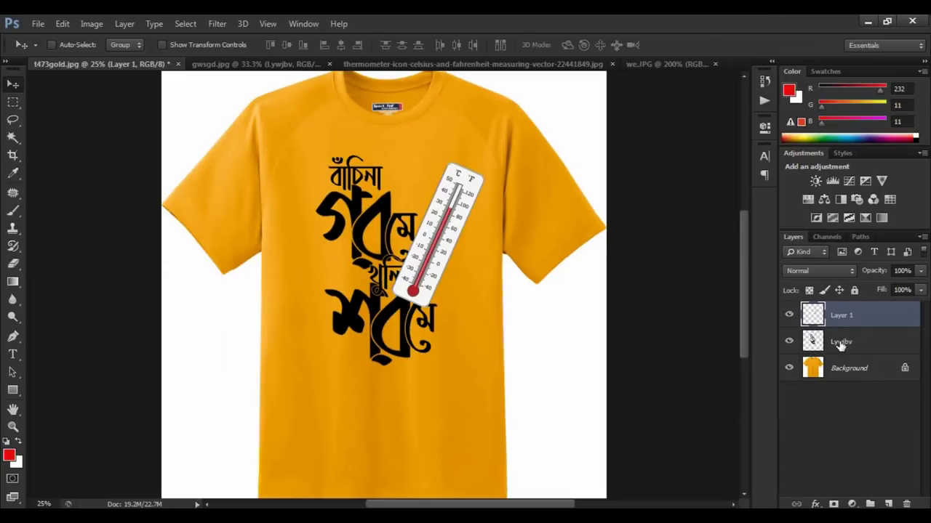
drag(840, 345, 840, 314)
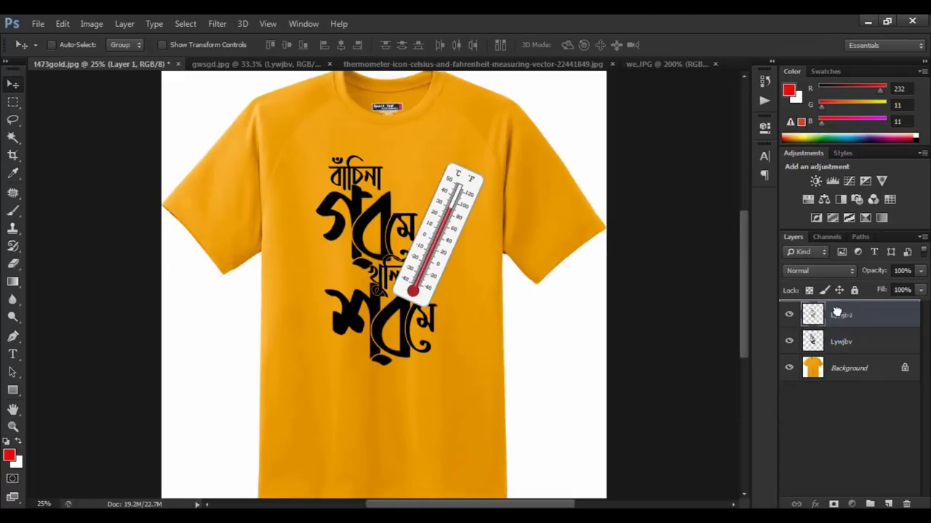
Set the thermometer's Layer 1 to Multiply and nudge it slightly up and right.
key(shift+alt+m)
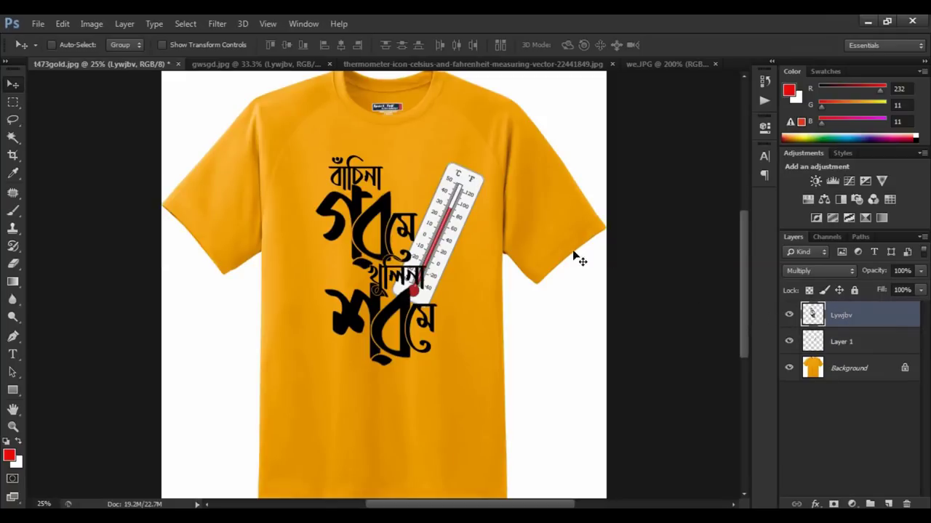
click(861, 349)
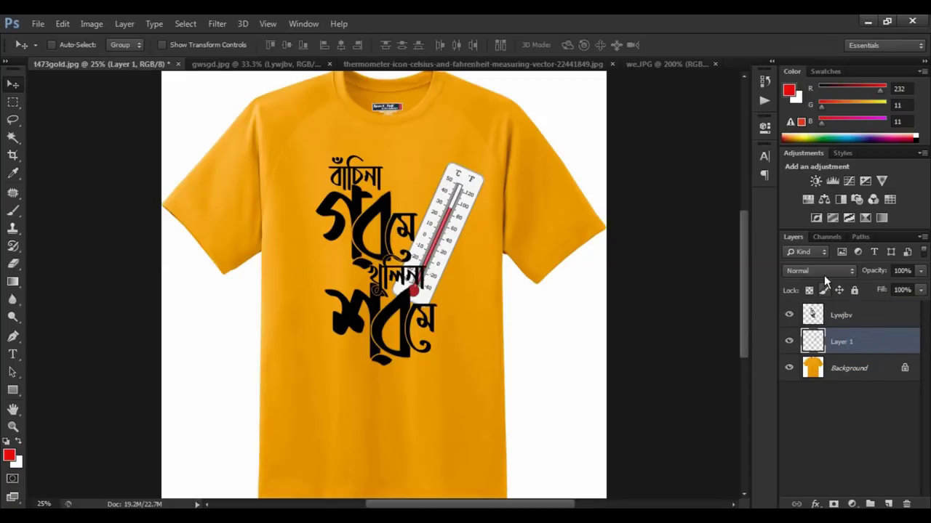
click(820, 273)
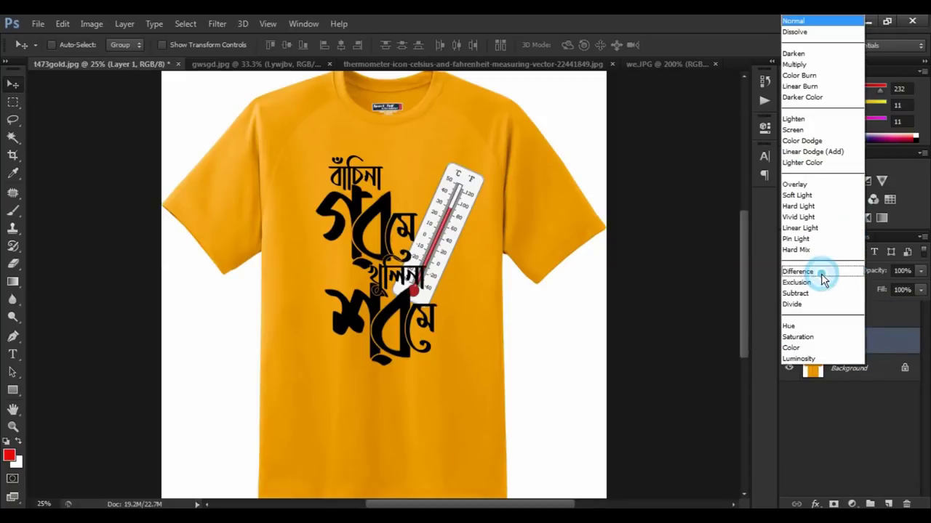
click(798, 64)
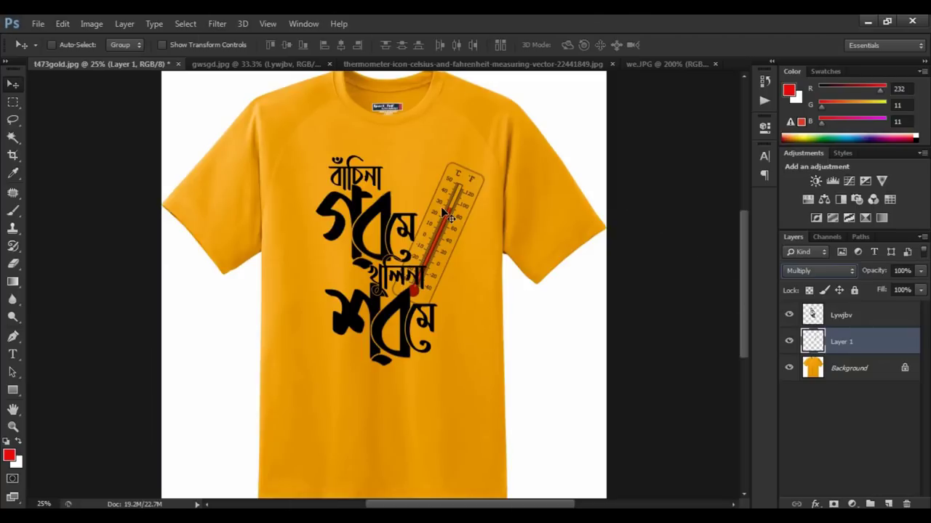
mouse_move(440, 206)
mouse_down()
mouse_move(502, 208)
mouse_move(452, 212)
mouse_up()
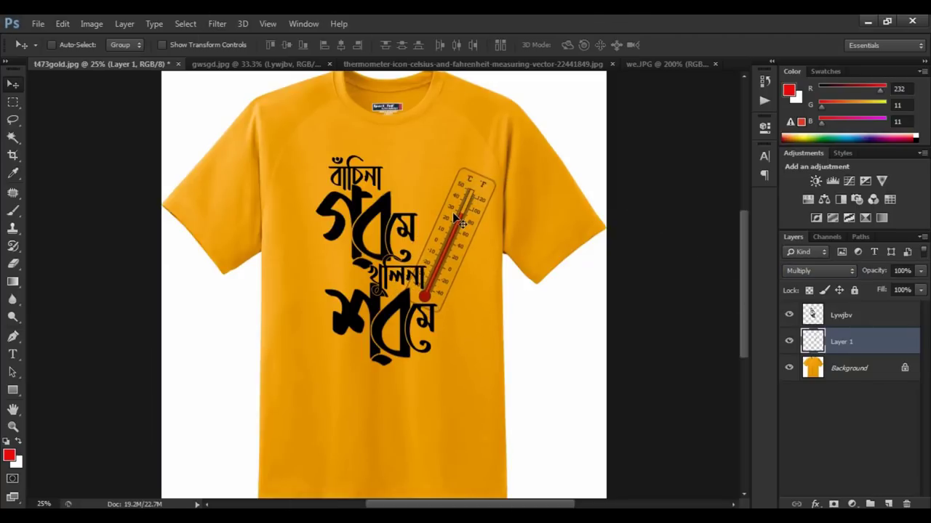